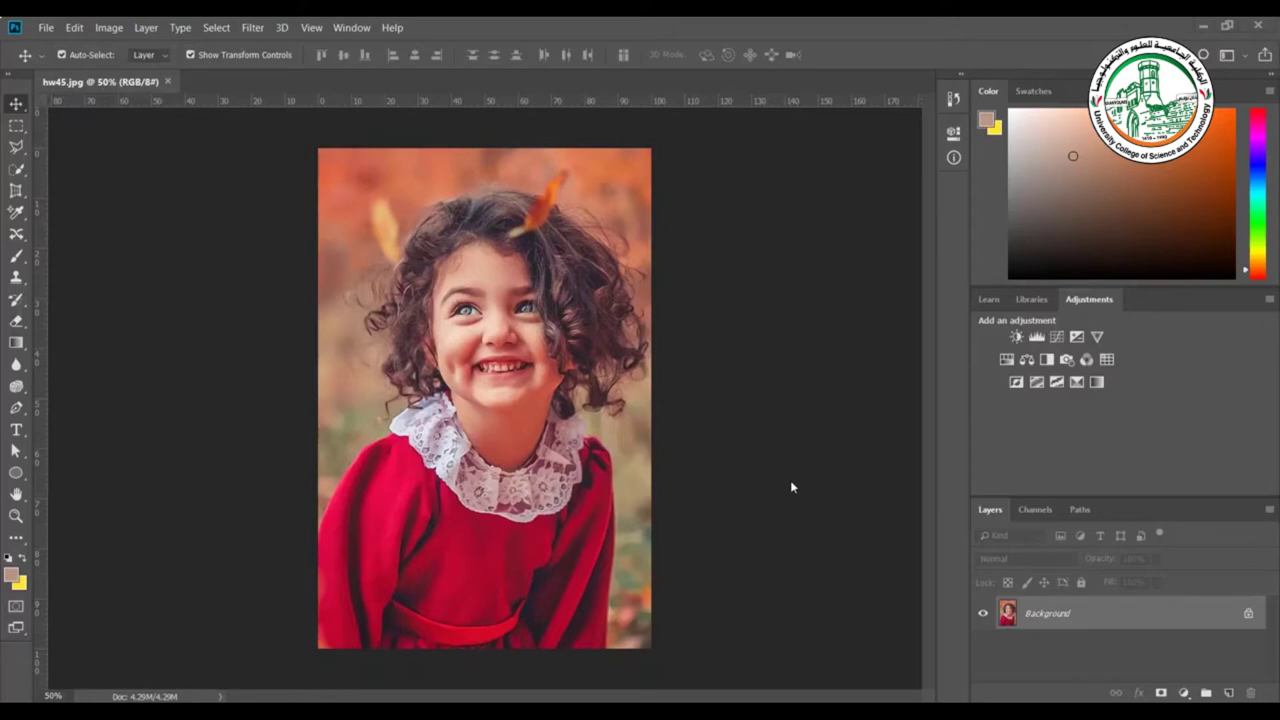
# Select the Eyedropper tool in the toolbar
pyautogui.click(17, 213)
# Sample the forehead, dress, lace collar and finally the dark brown hair with the Eyedropper Tool
pyautogui.rightClick(17, 213)
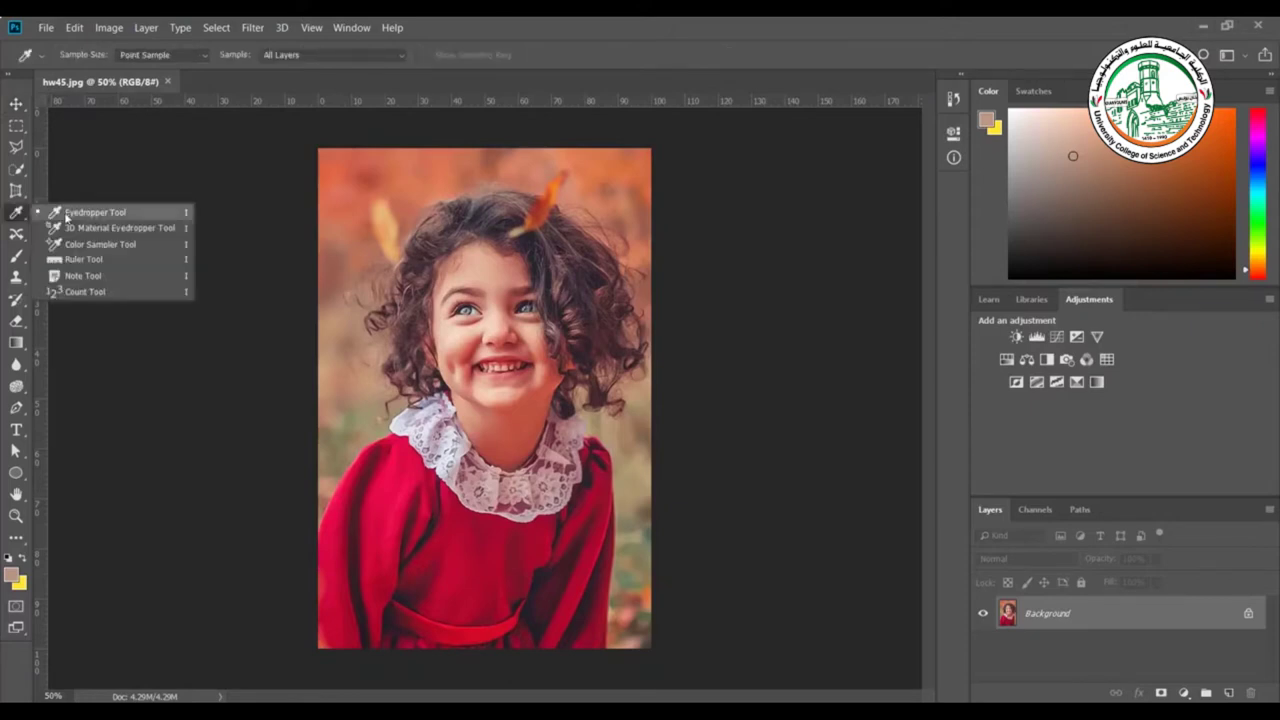
pyautogui.click(168, 216)
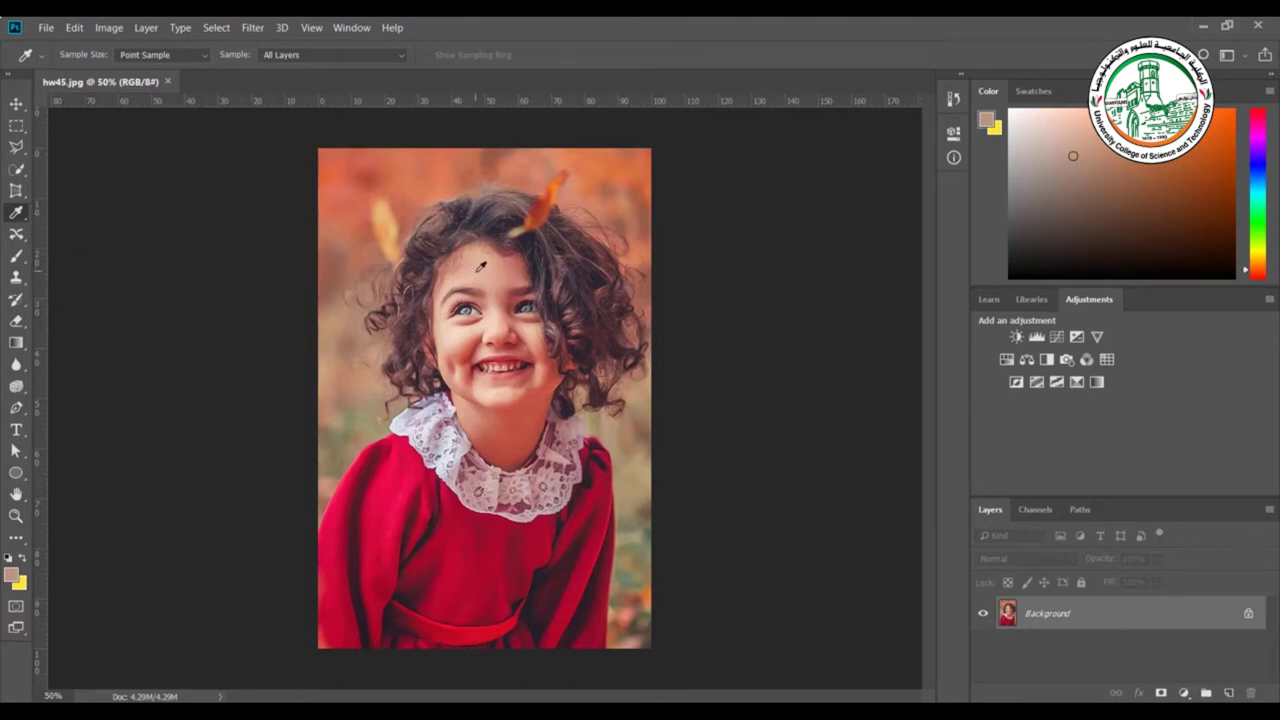
pyautogui.click(480, 266)
pyautogui.click(376, 550)
pyautogui.click(480, 490)
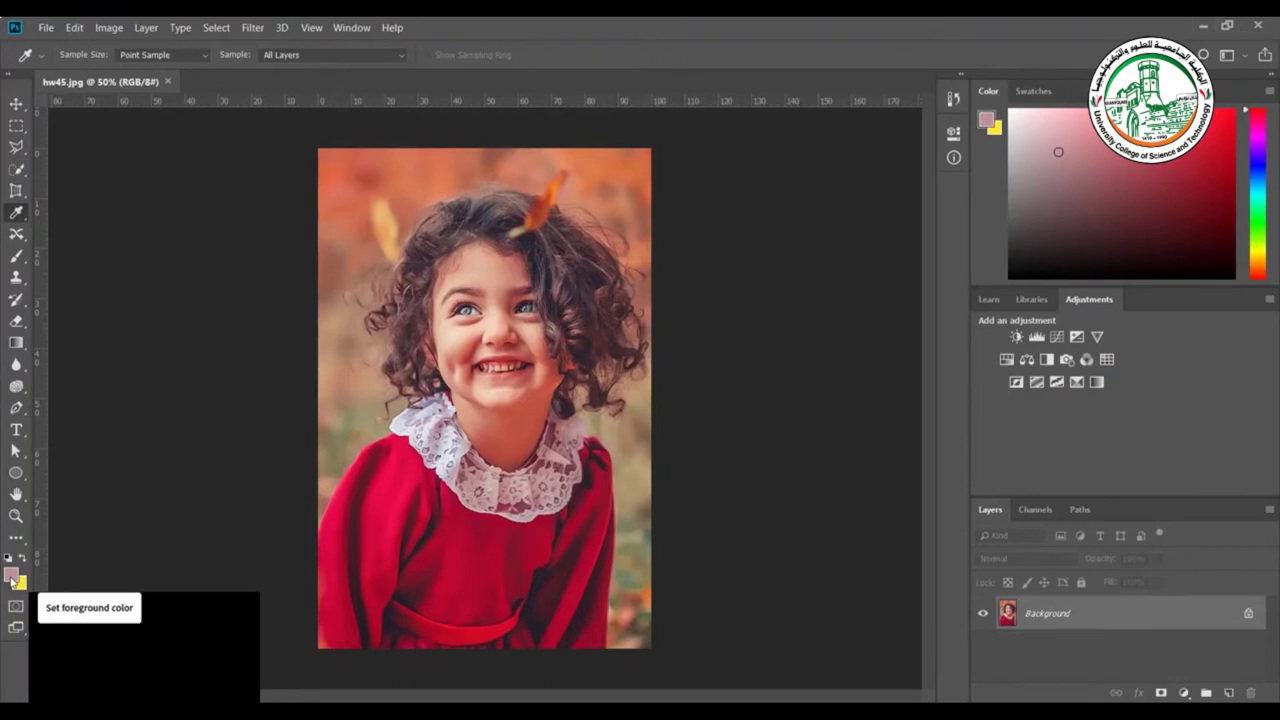
pyautogui.click(407, 358)
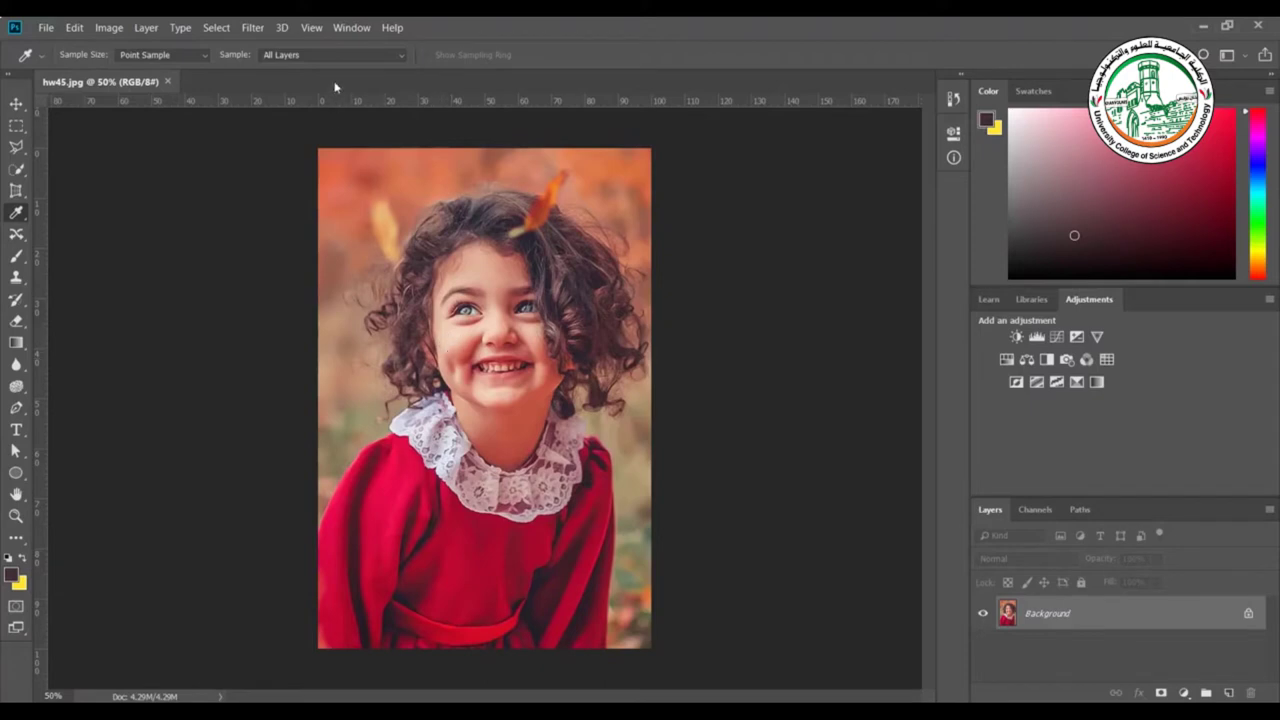
pyautogui.click(351, 30)
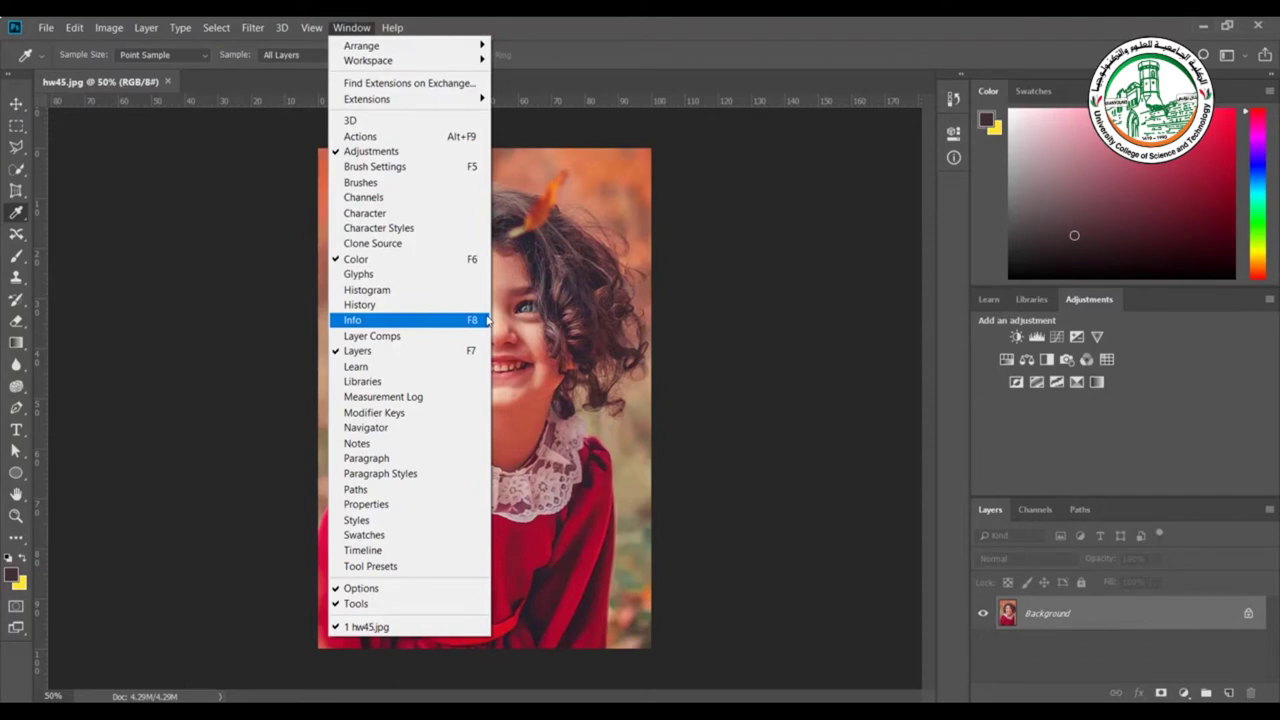
# Show the Info panel and sample the dress red as the foreground colour
pyautogui.click(456, 320)
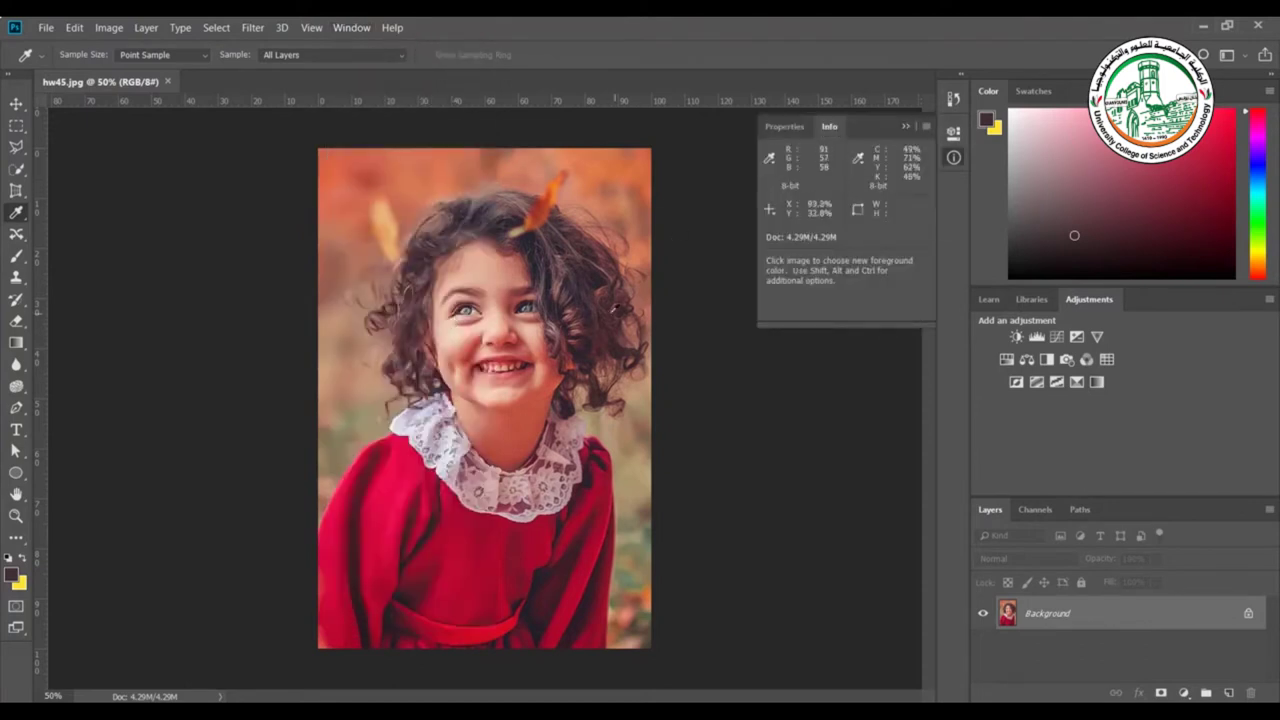
pyautogui.click(500, 566)
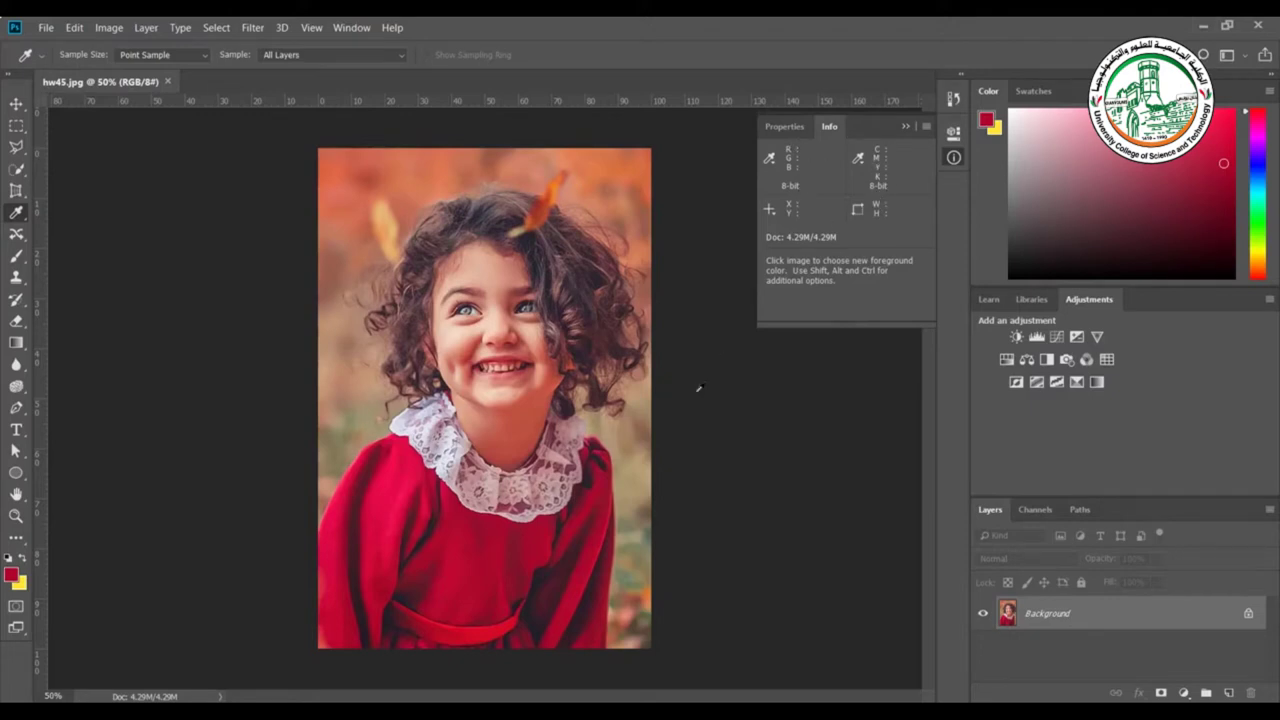
pyautogui.click(503, 531)
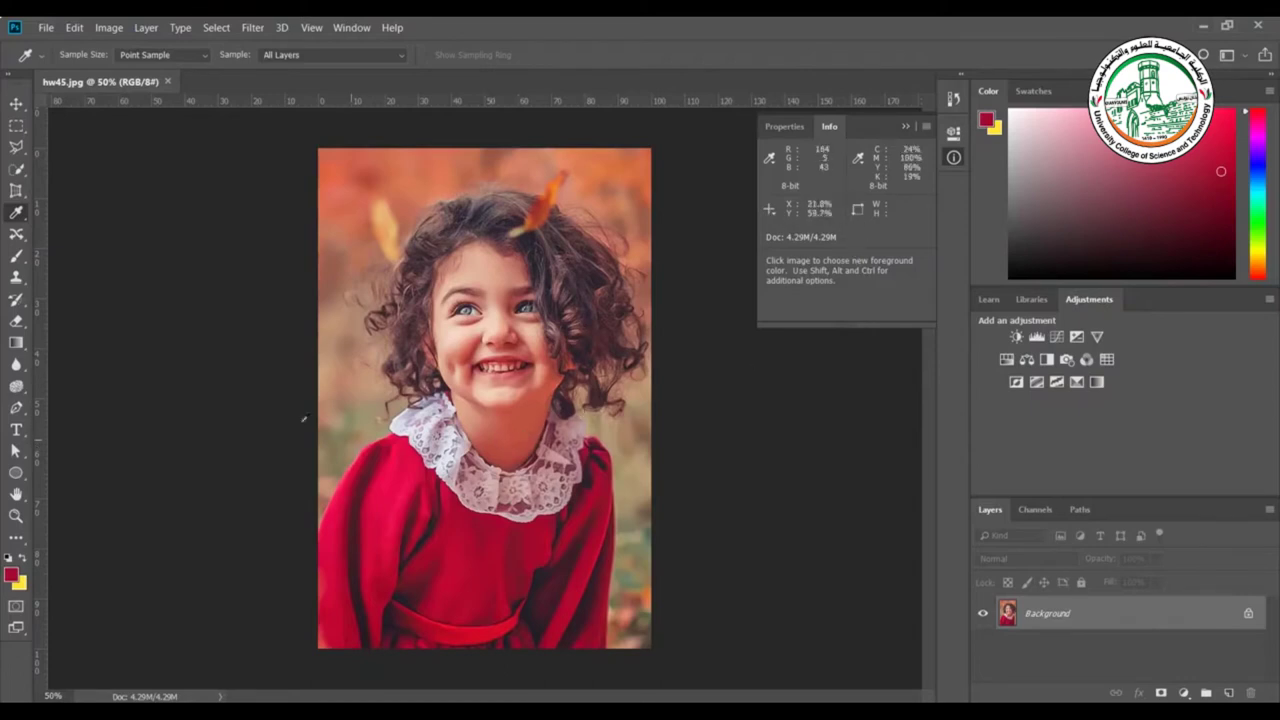
# Place ten colour samplers on the dress, cheek, hair and around the portrait
pyautogui.rightClick(16, 216)
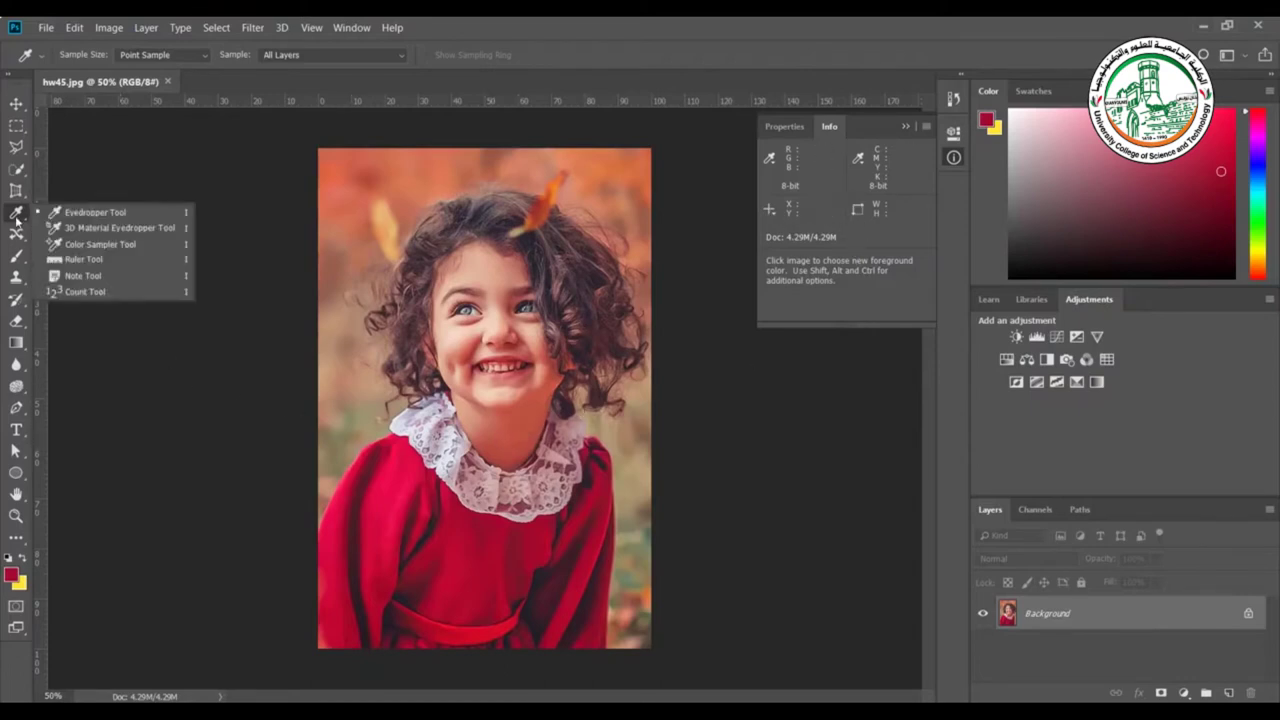
pyautogui.click(95, 246)
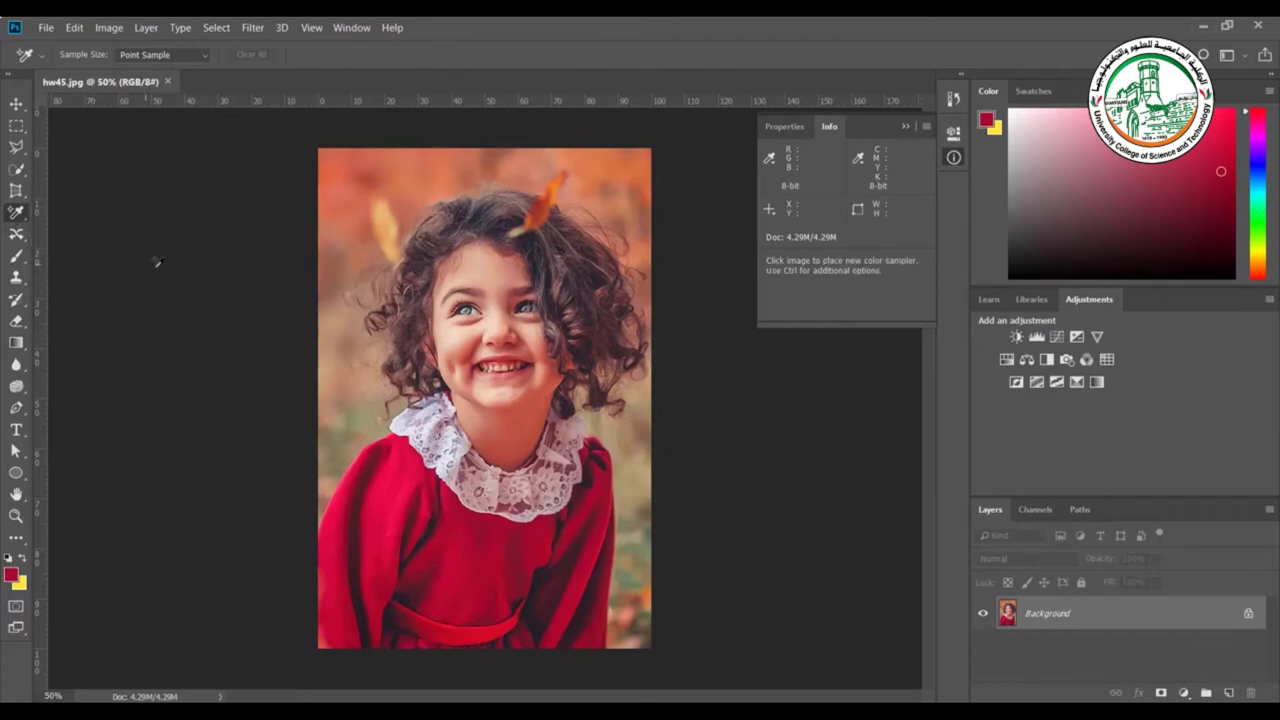
pyautogui.click(412, 499)
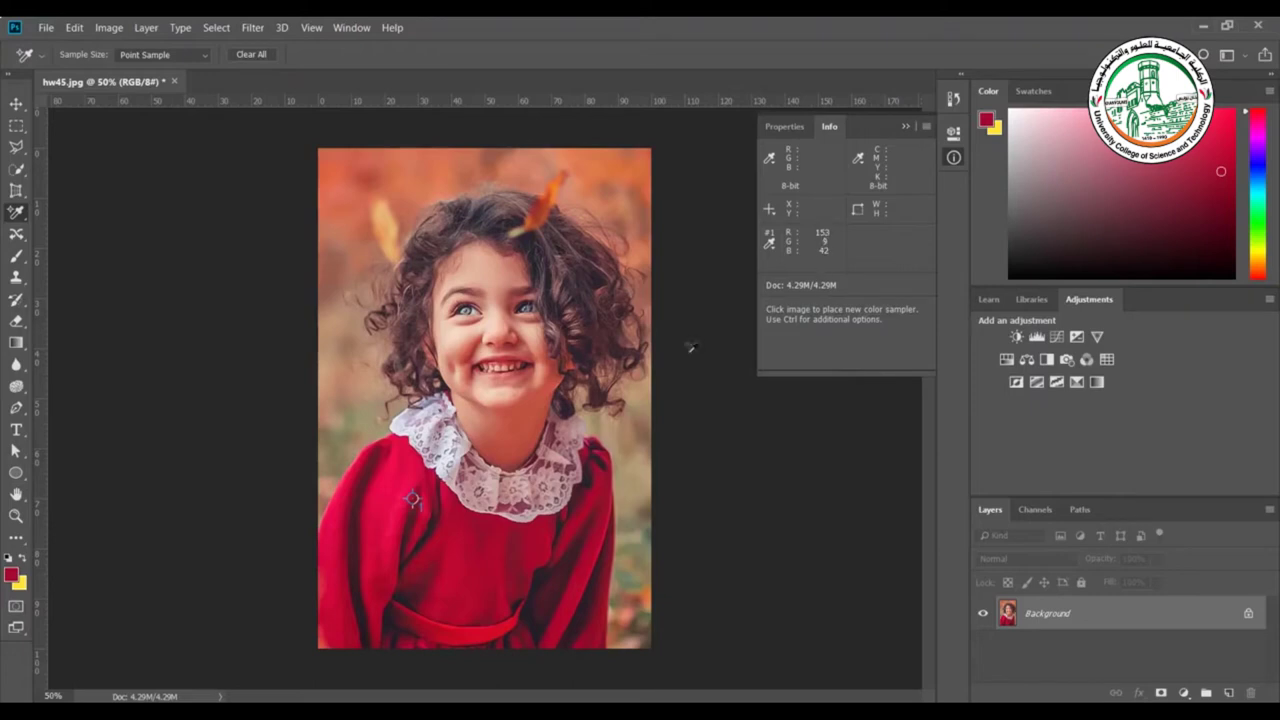
pyautogui.click(535, 347)
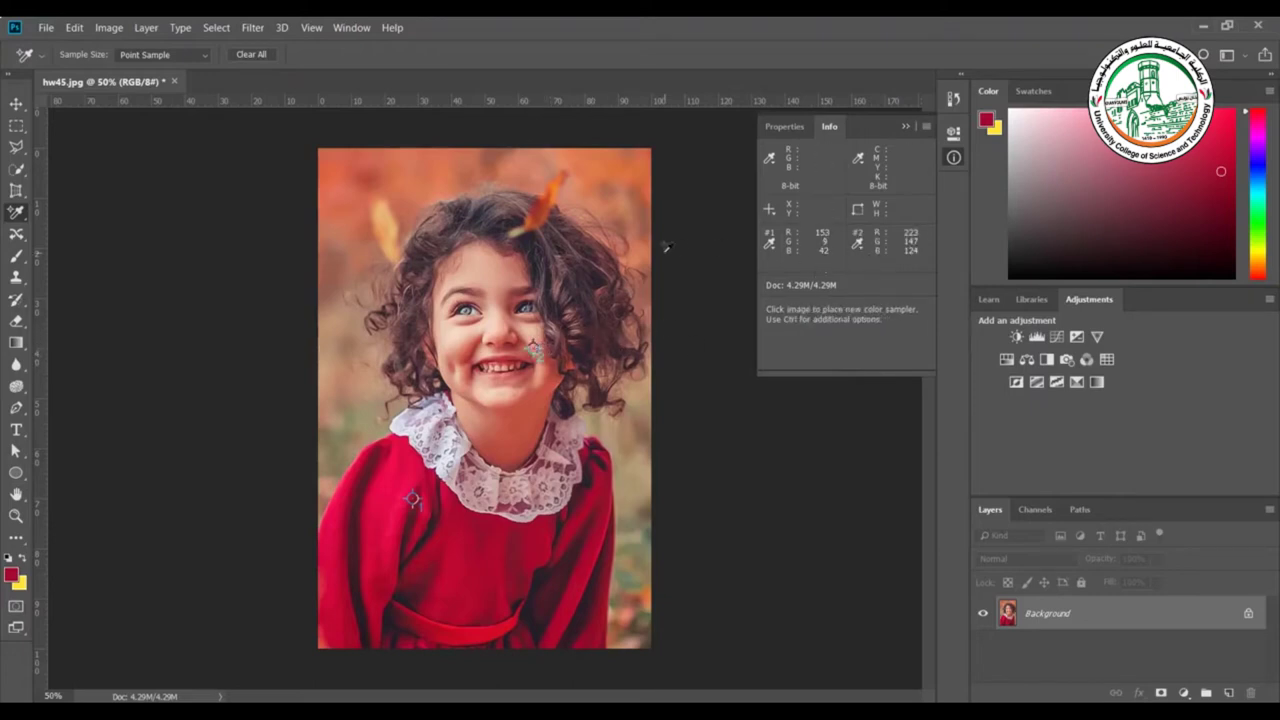
pyautogui.click(578, 257)
pyautogui.click(626, 177)
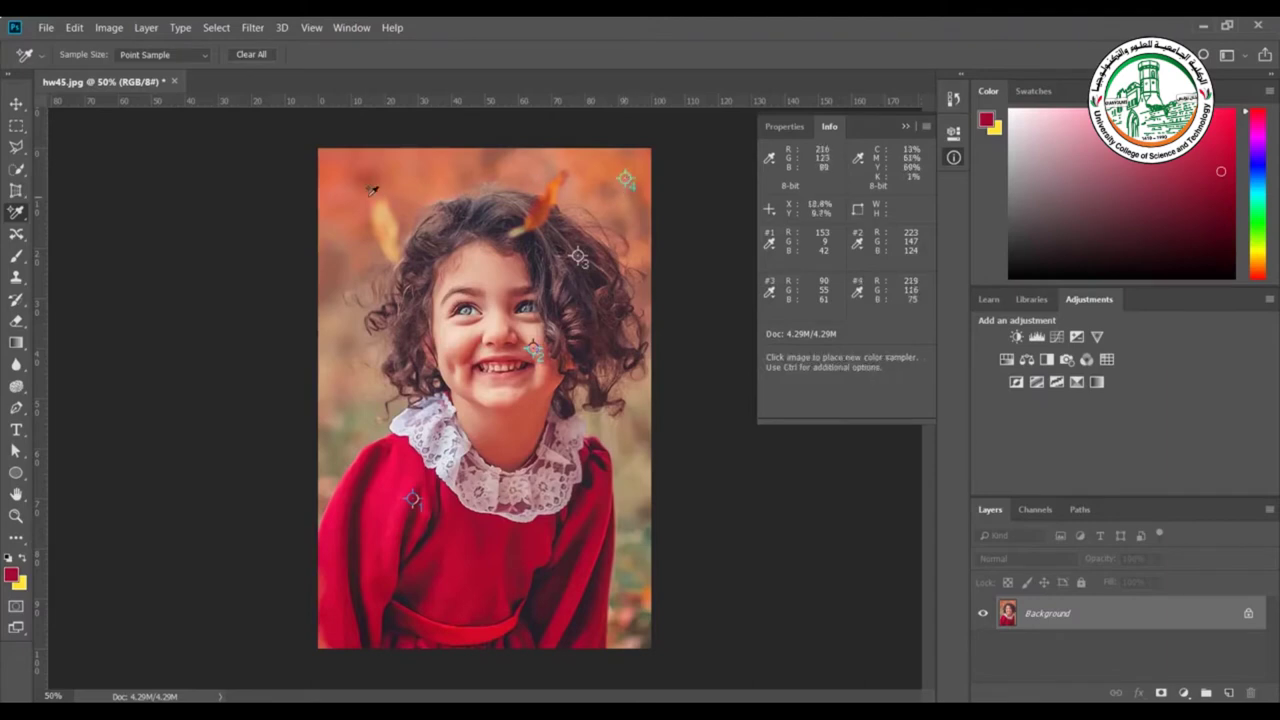
pyautogui.click(368, 196)
pyautogui.click(408, 164)
pyautogui.click(341, 277)
pyautogui.click(349, 375)
pyautogui.click(580, 513)
pyautogui.click(509, 589)
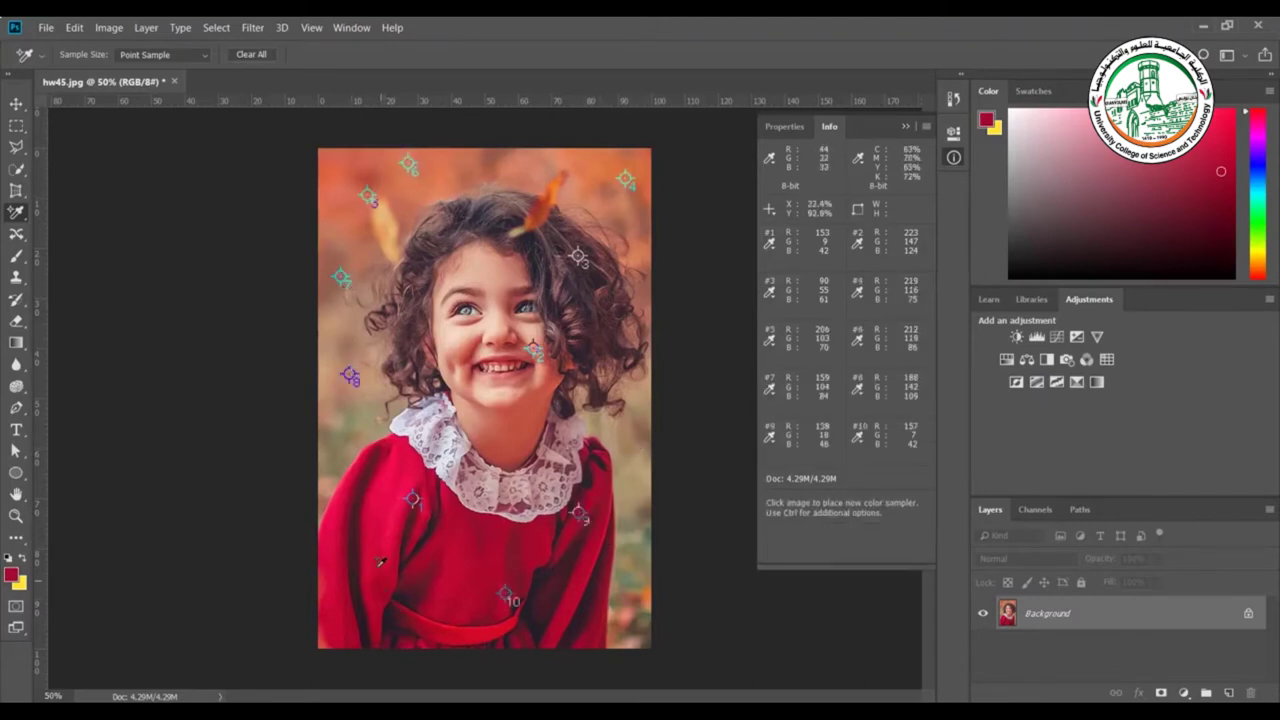
# Attempt an eleventh sampler, dismiss the limit error, and clear all samplers
pyautogui.click(487, 487)
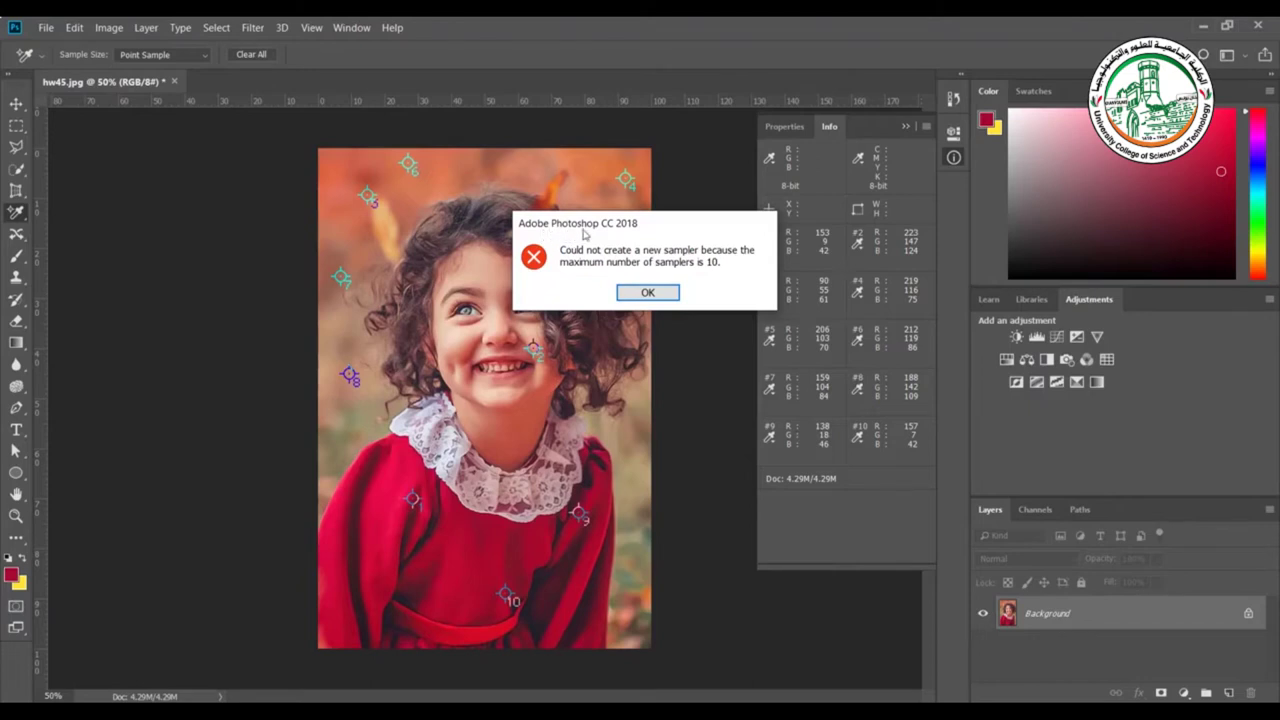
pyautogui.click(648, 292)
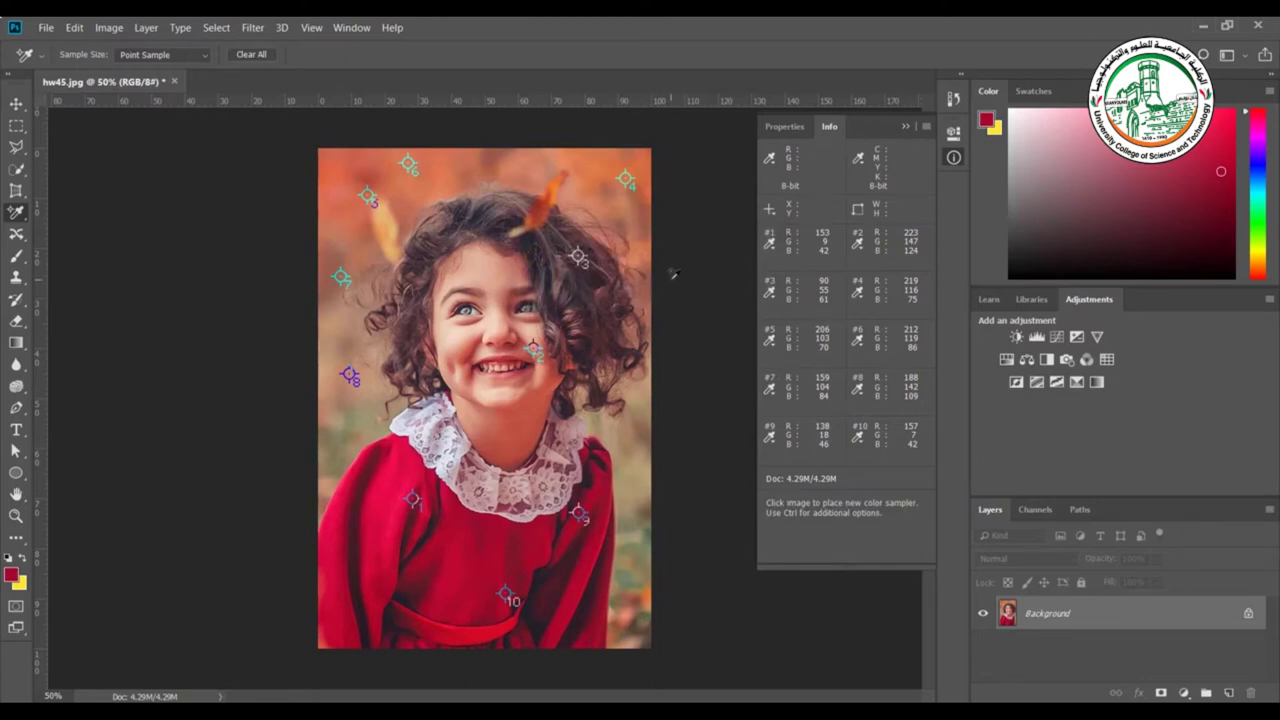
pyautogui.click(265, 56)
# Measure a Ruler Tool line across the girl's face and straighten the layer about 38.5°
pyautogui.rightClick(15, 214)
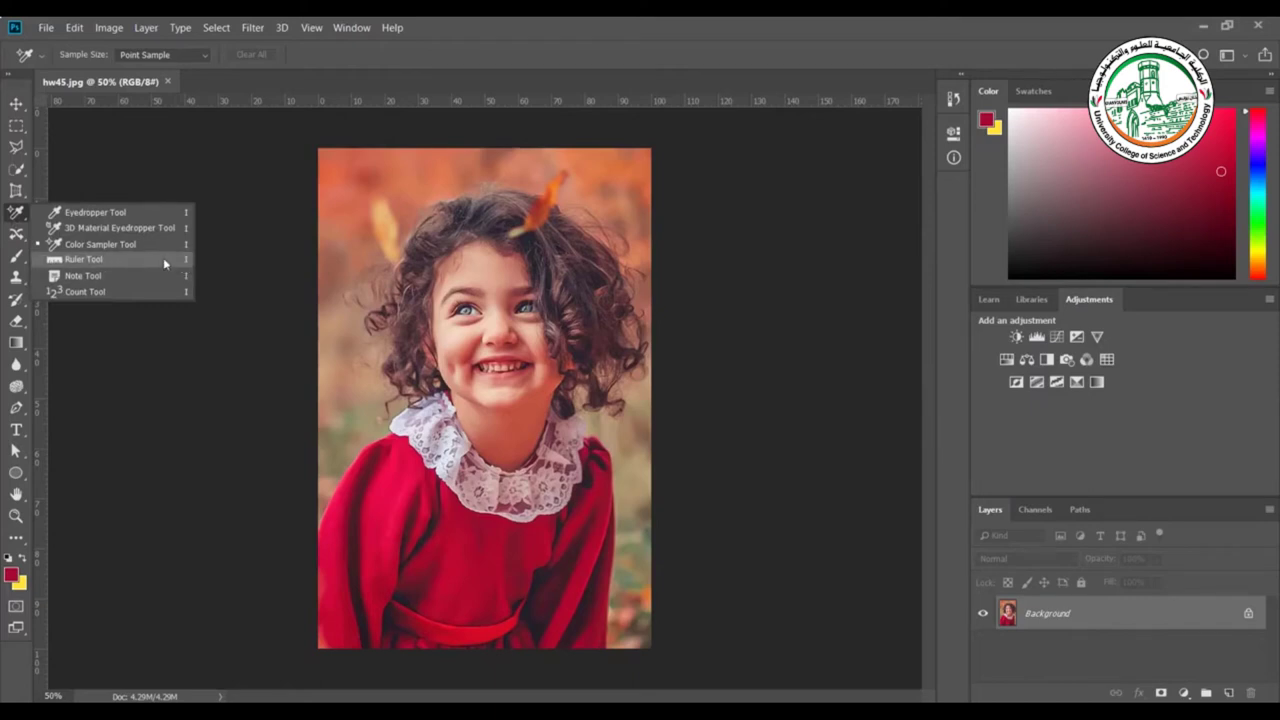
pyautogui.click(164, 260)
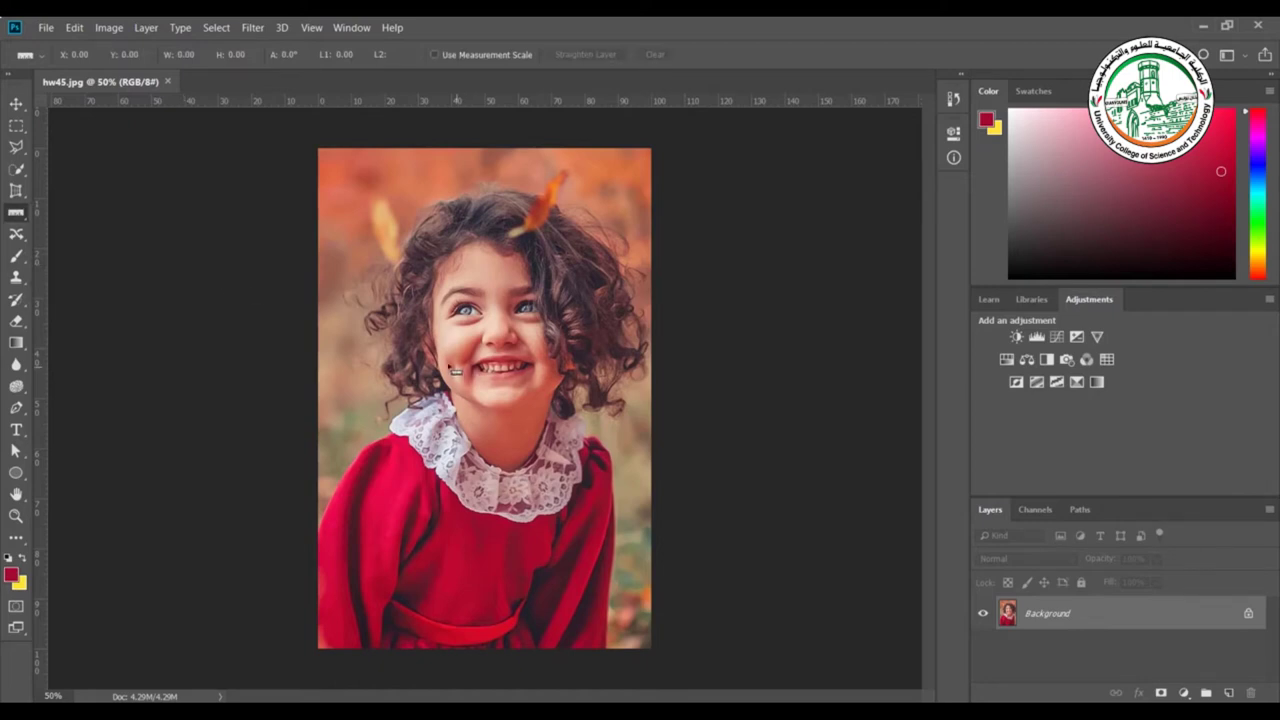
pyautogui.moveTo(455, 370); pyautogui.dragTo(553, 279)
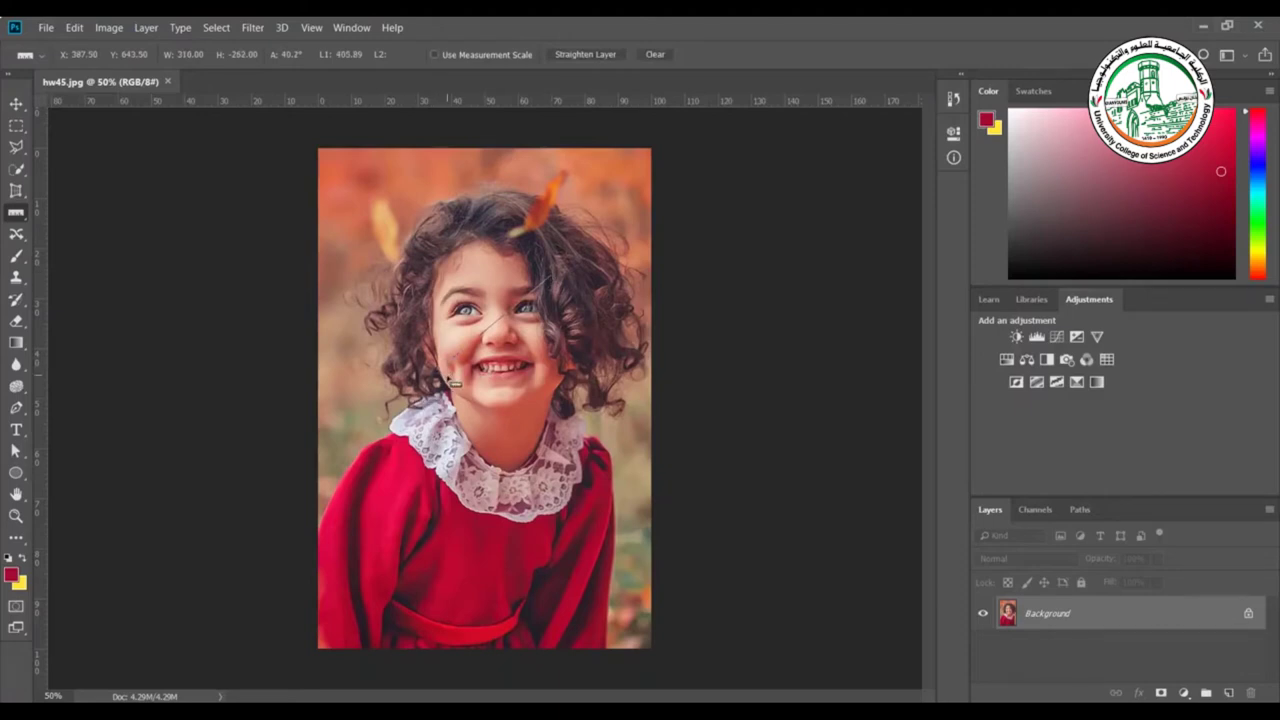
pyautogui.moveTo(455, 383); pyautogui.dragTo(551, 300)
pyautogui.moveTo(556, 311); pyautogui.dragTo(572, 459)
pyautogui.moveTo(453, 383); pyautogui.dragTo(355, 570)
pyautogui.click(654, 57)
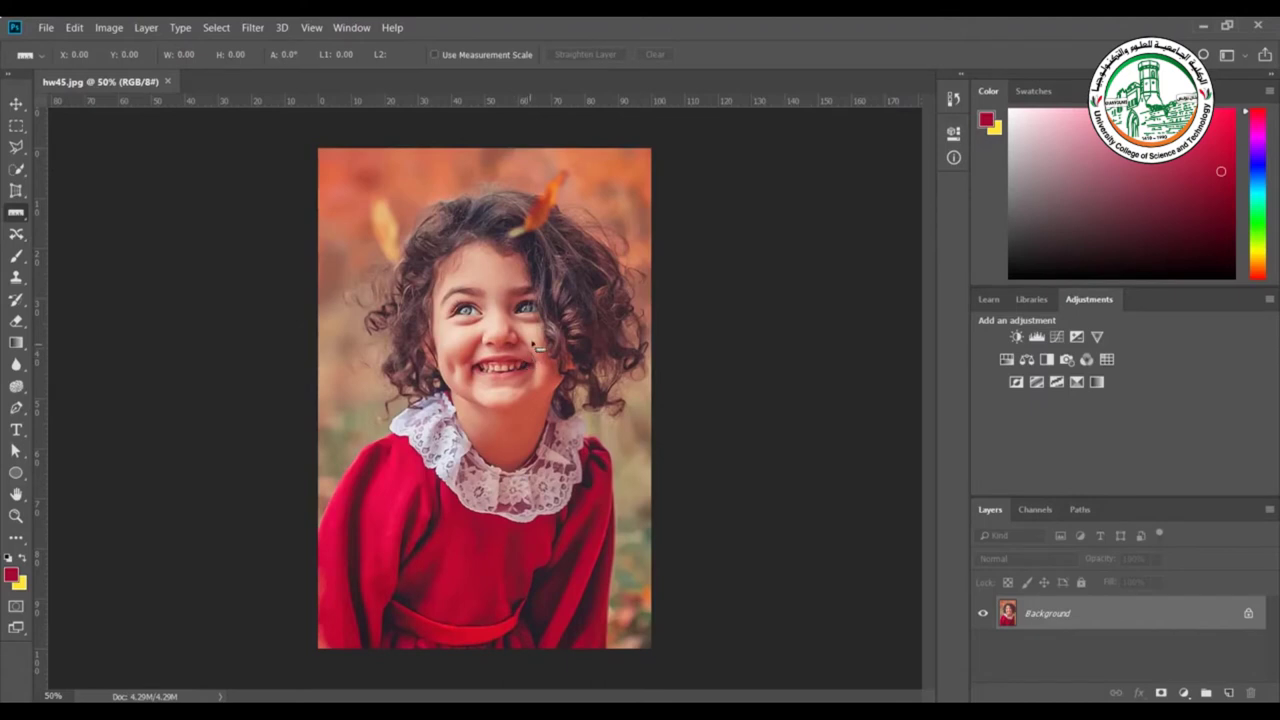
pyautogui.moveTo(456, 390); pyautogui.dragTo(533, 328)
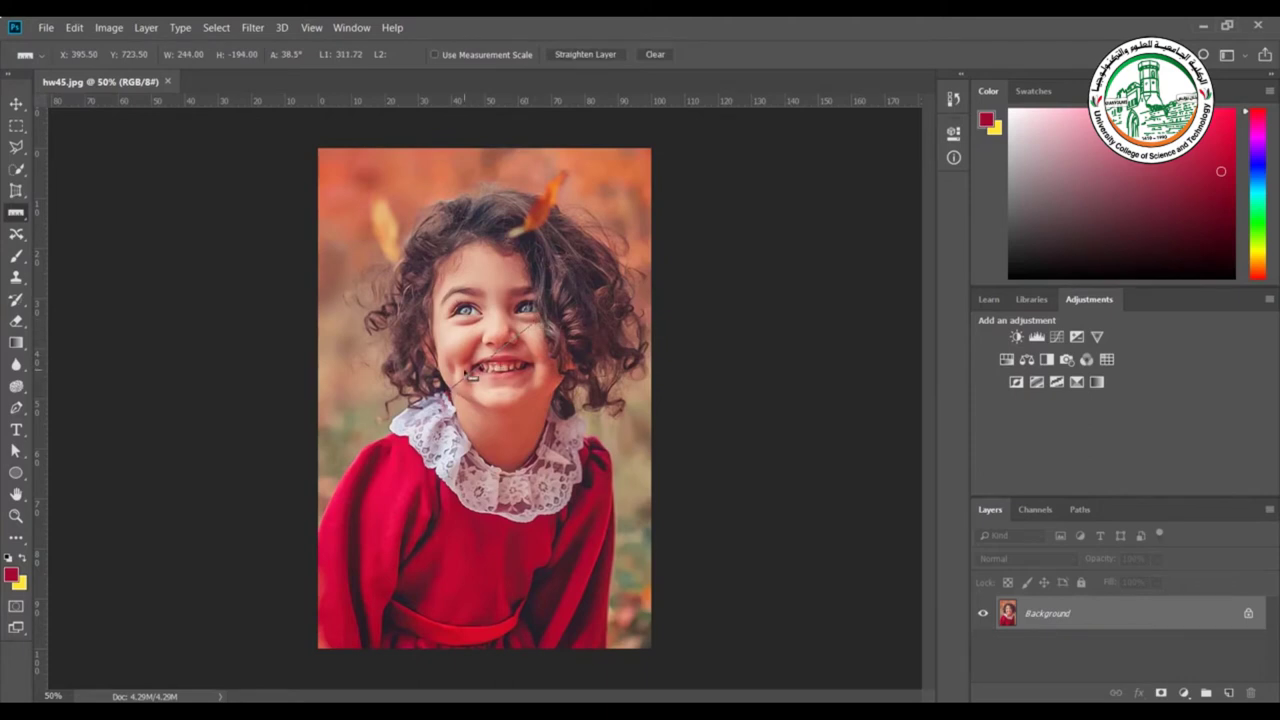
pyautogui.click(575, 55)
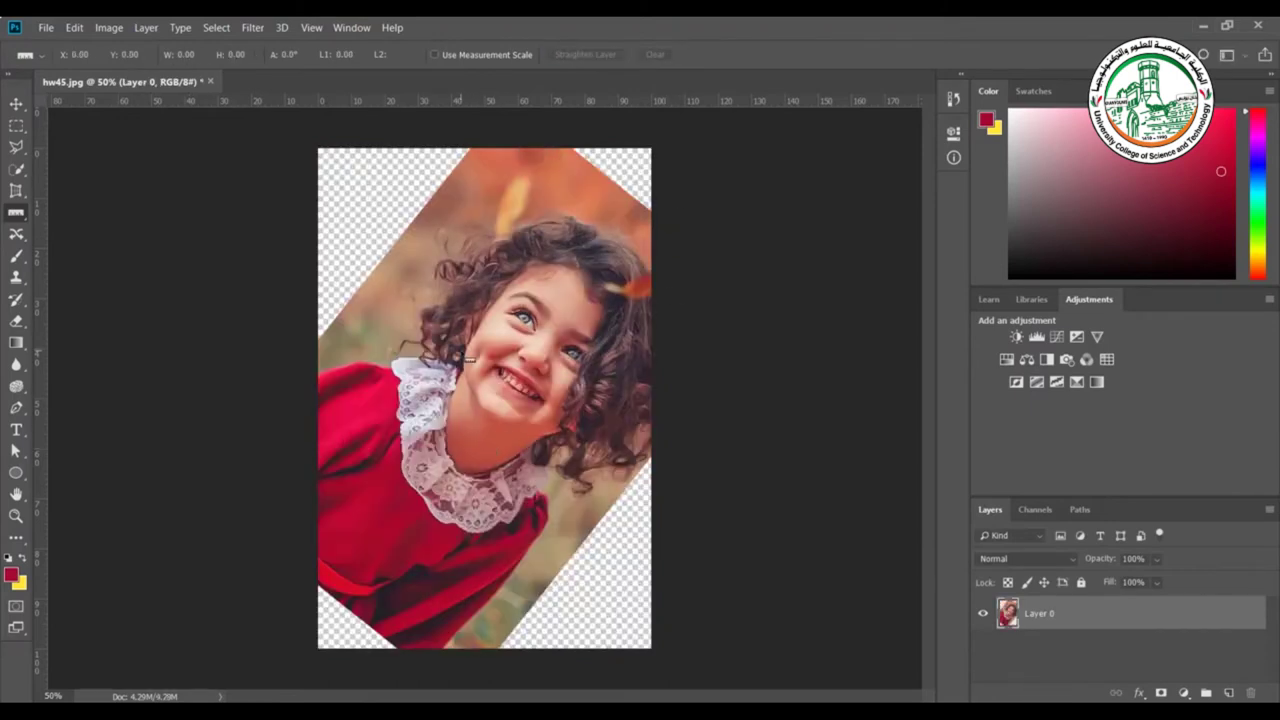
# Undo the straightening, then add a note beside the hair containing a person's name
pyautogui.hotkey('ctrl', 'z')
pyautogui.rightClick(16, 212)
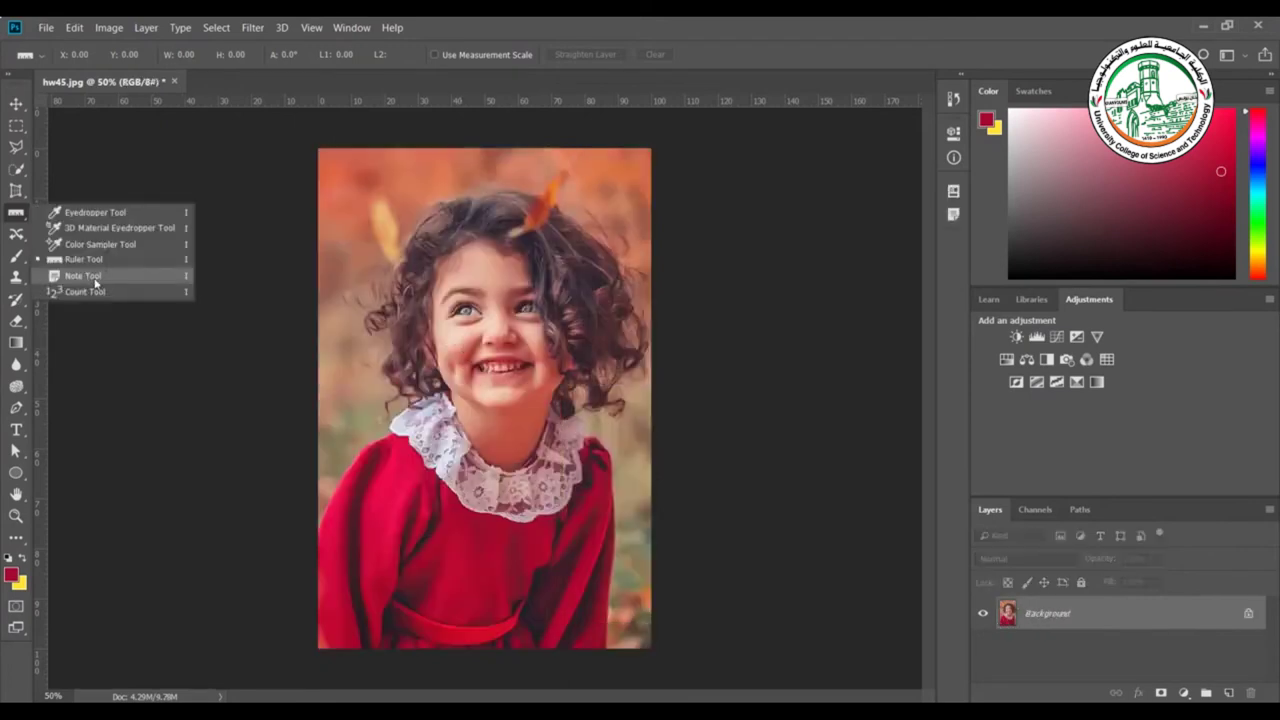
pyautogui.click(84, 275)
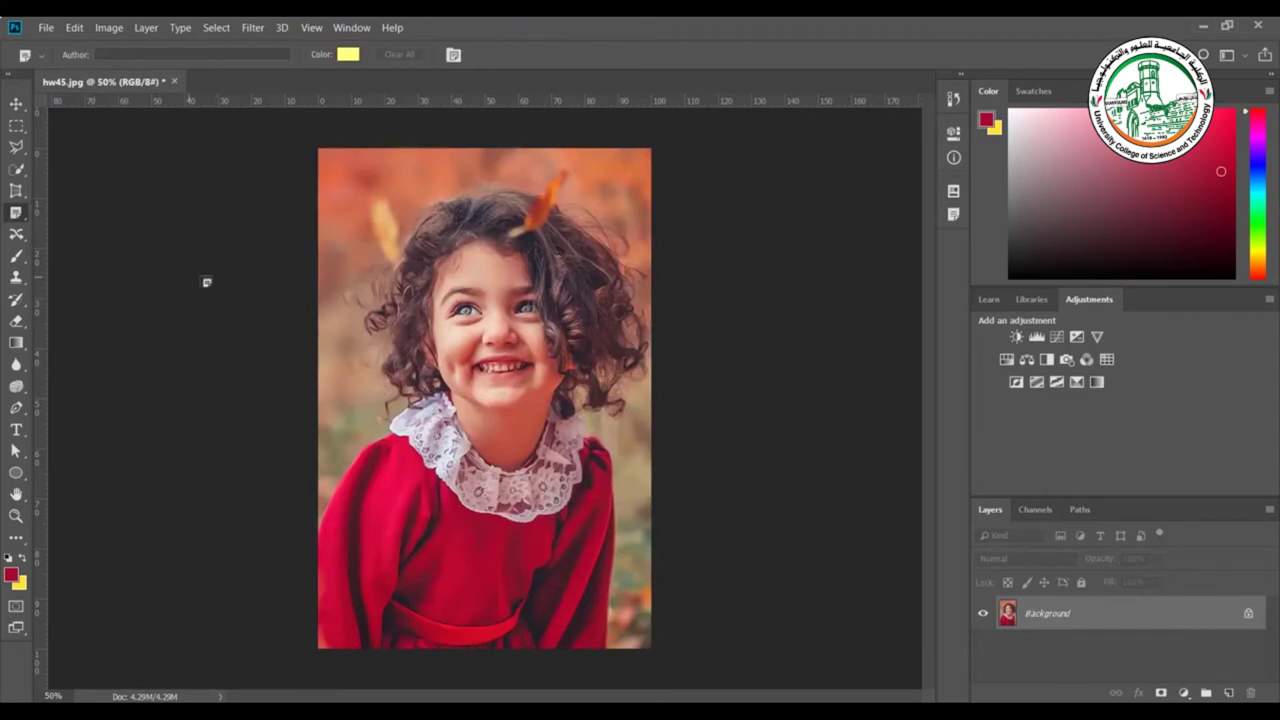
pyautogui.click(357, 265)
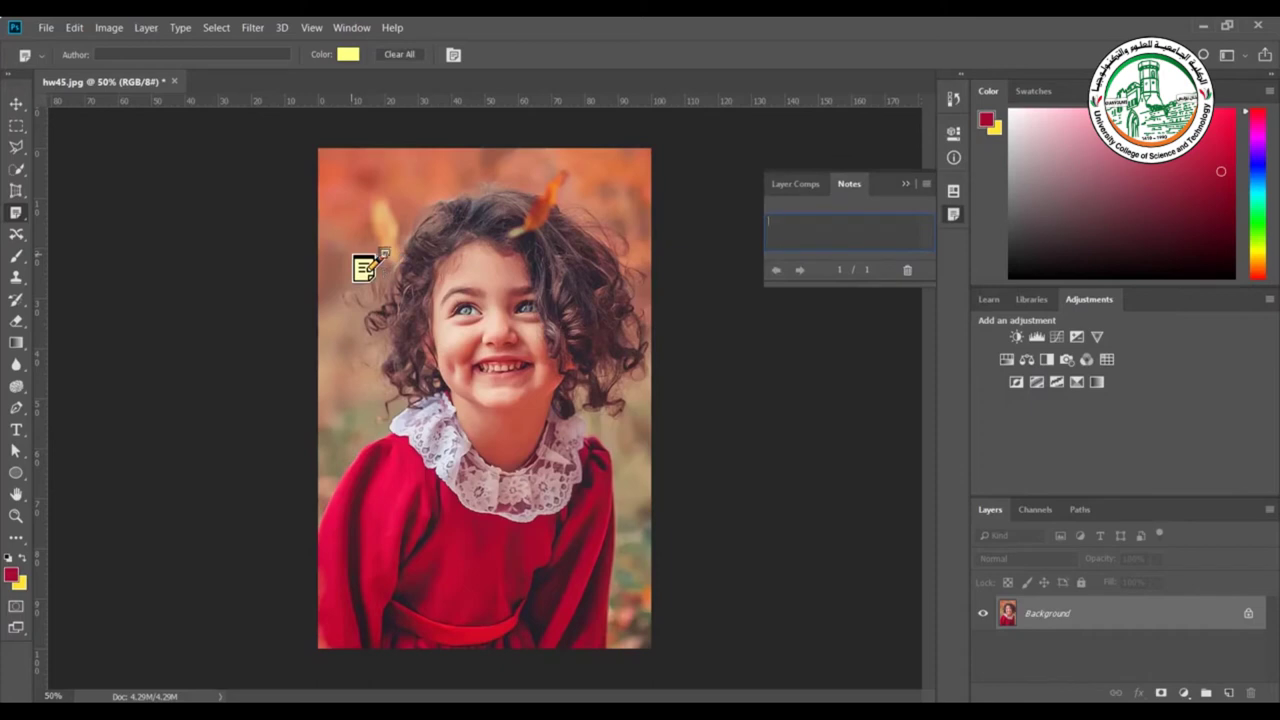
pyautogui.click(840, 228)
# Change the note colour to fully saturated magenta
pyautogui.click(347, 54)
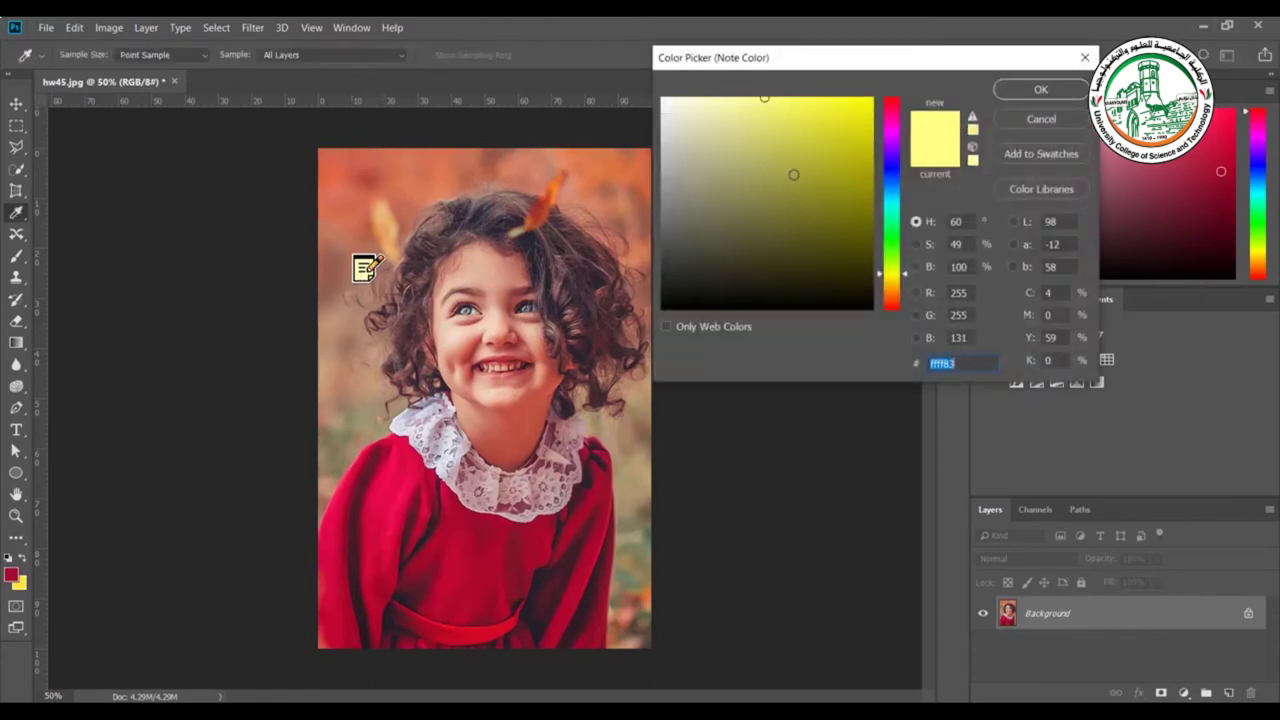
pyautogui.moveTo(888, 154); pyautogui.dragTo(882, 114)
pyautogui.click(872, 98)
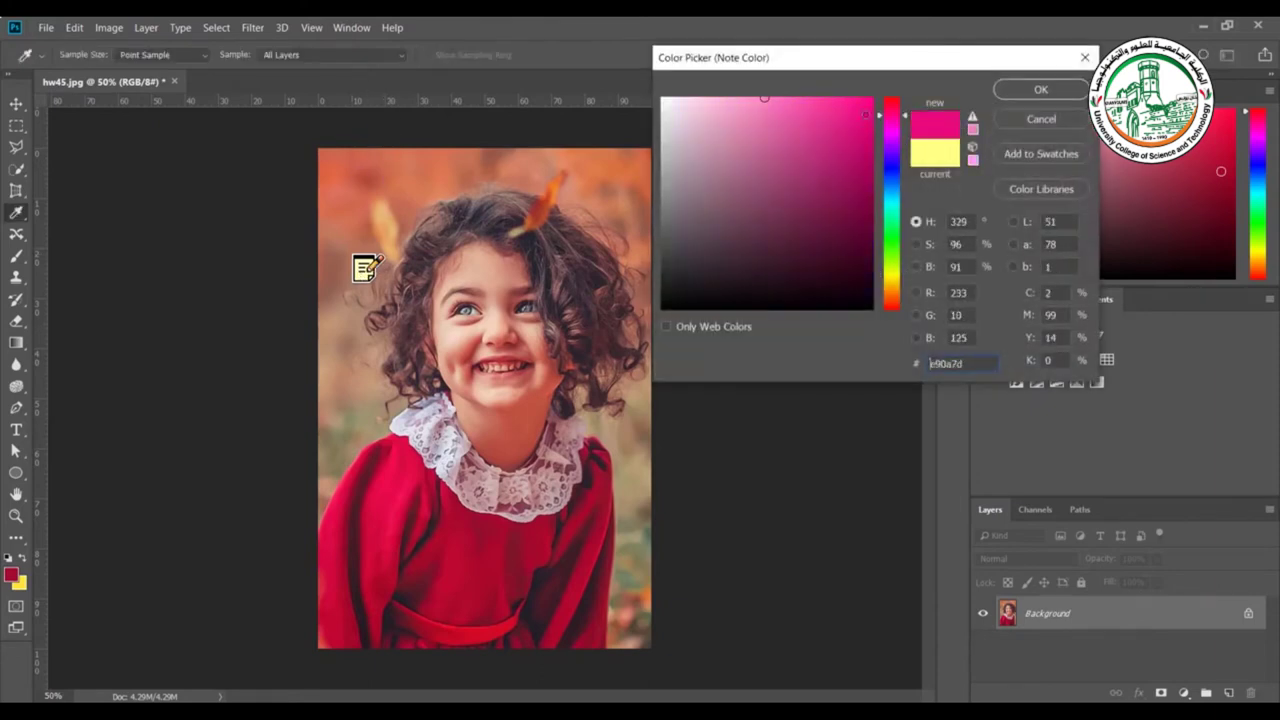
pyautogui.click(1041, 89)
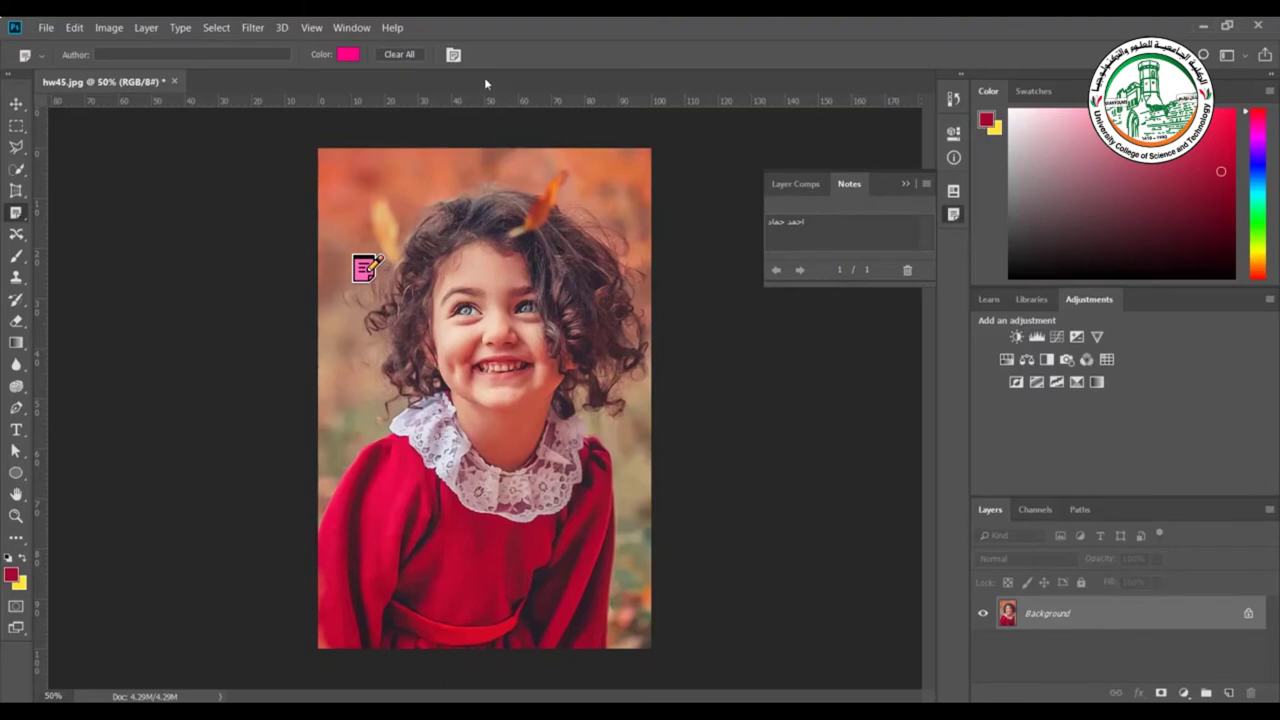
# Toggle the Notes panel, open the note to read it, and request clearing all notes
pyautogui.click(458, 57)
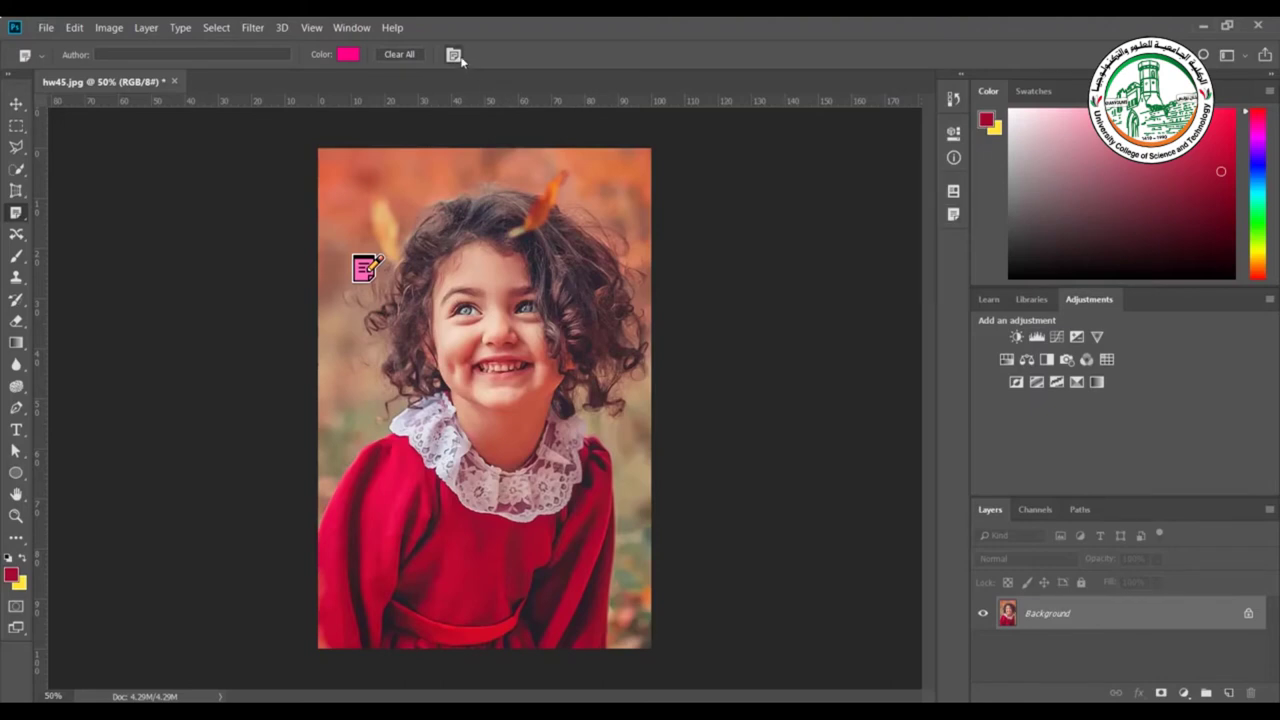
pyautogui.click(458, 57)
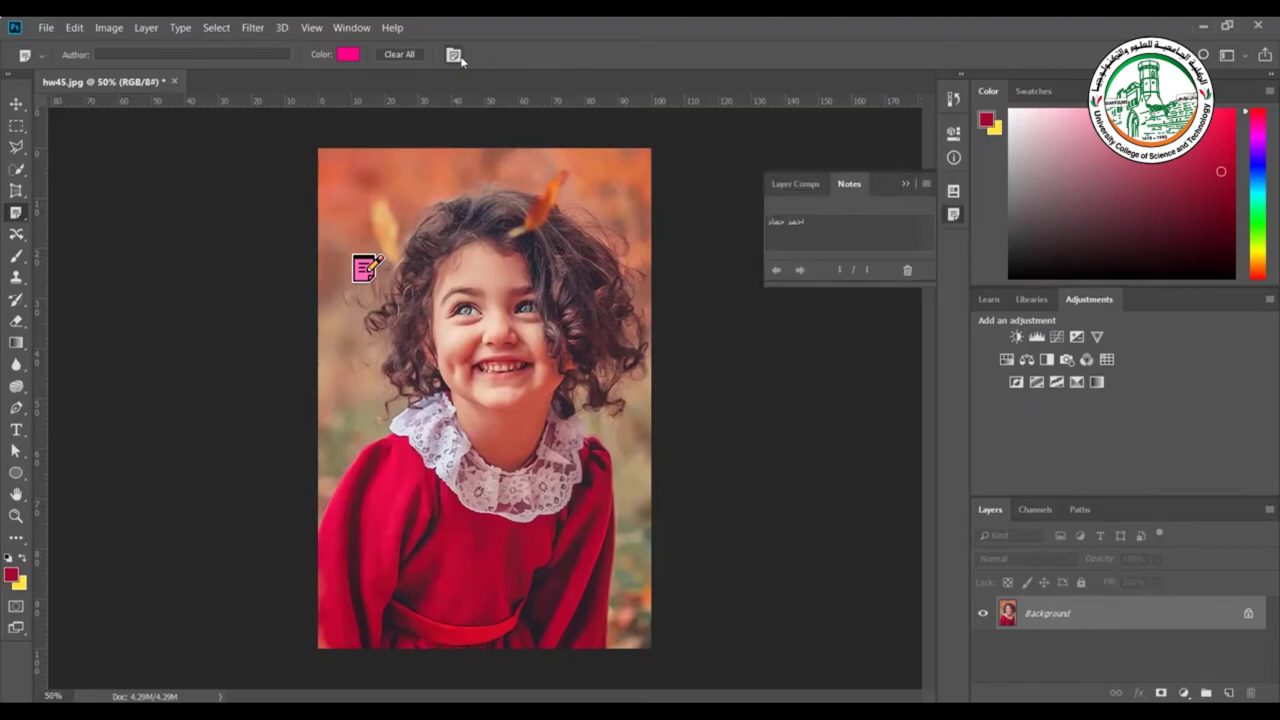
pyautogui.click(458, 57)
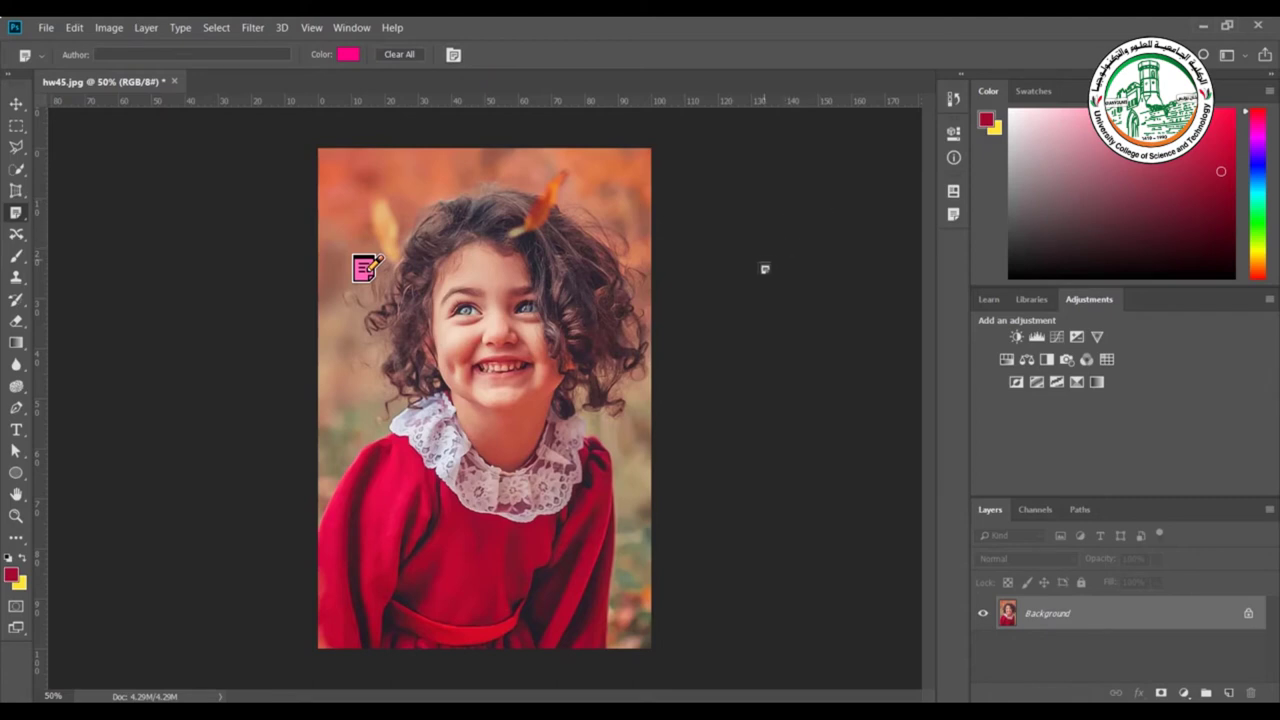
pyautogui.doubleClick(363, 270)
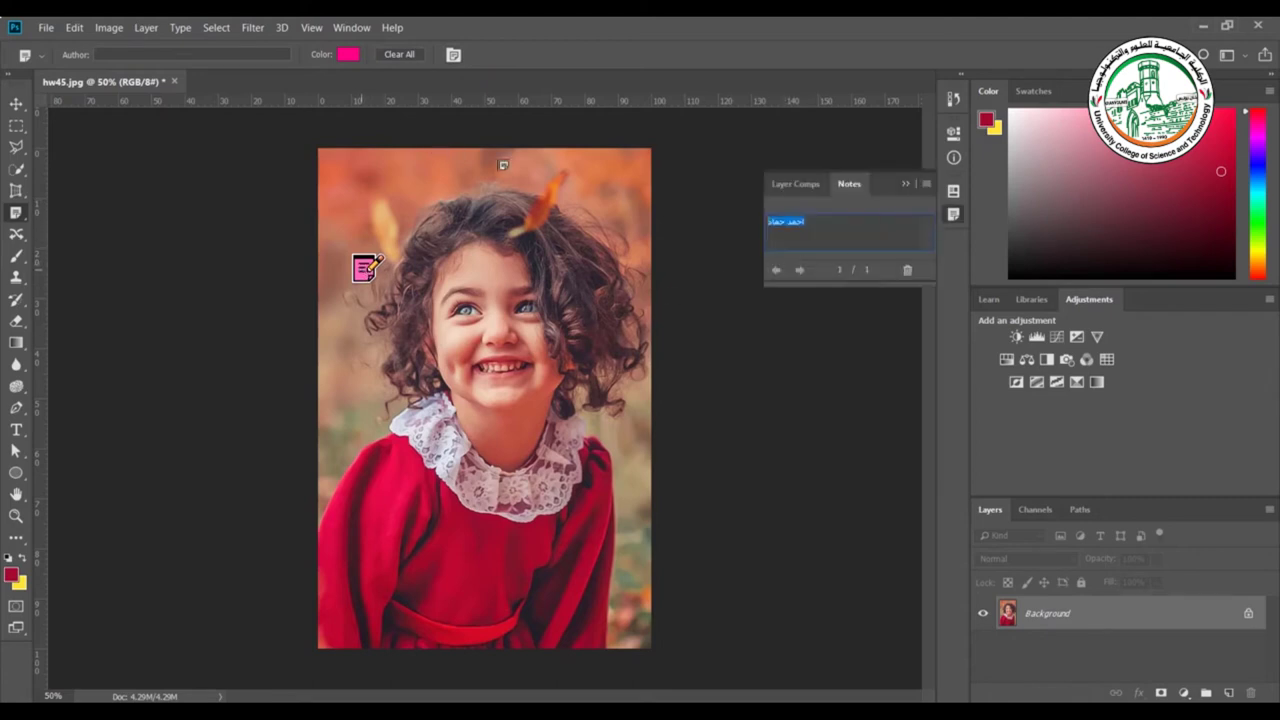
pyautogui.click(398, 54)
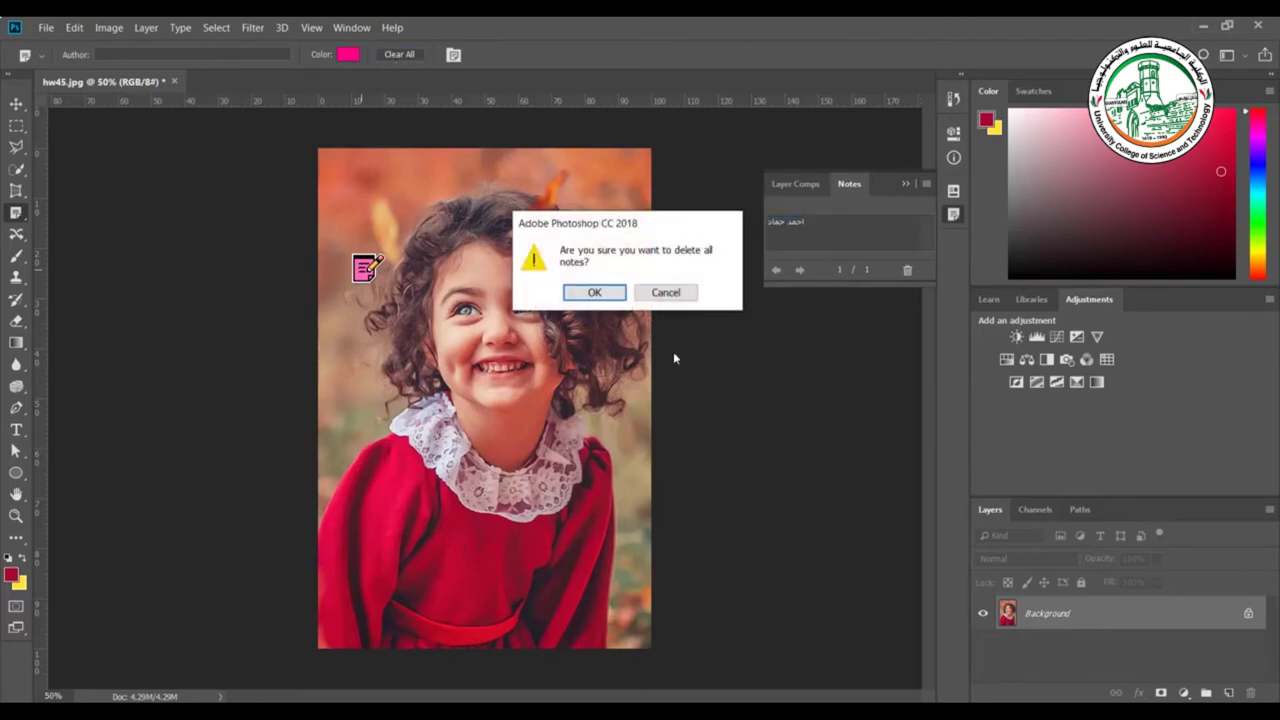
# Delete the note, mark Count Tool points along the top and right of the hair, and start a new count group
pyautogui.click(594, 292)
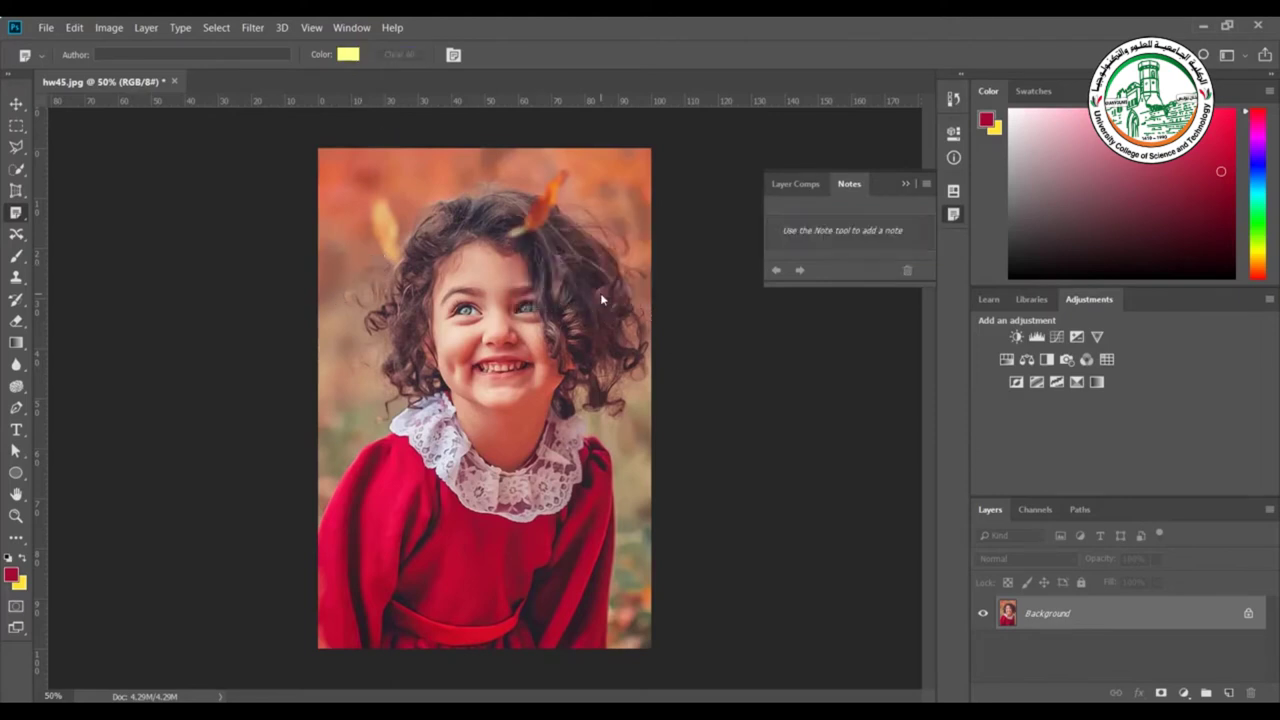
pyautogui.click(904, 185)
pyautogui.rightClick(16, 212)
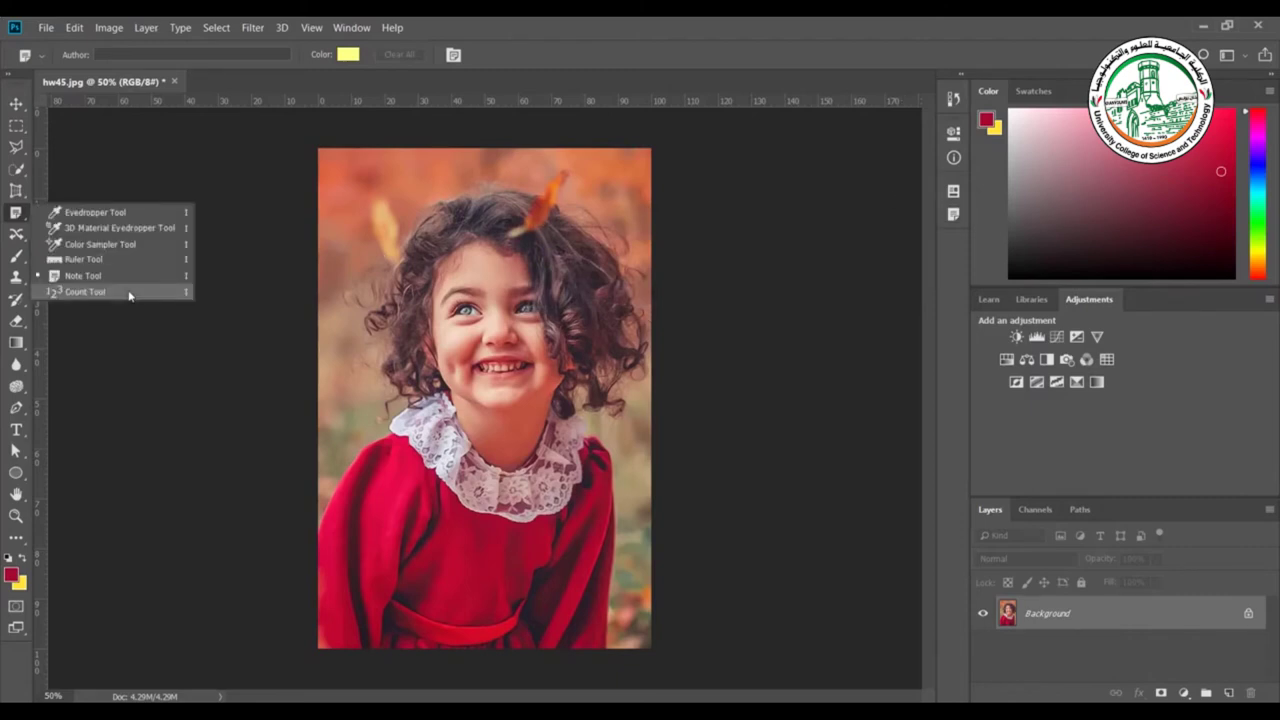
pyautogui.click(129, 292)
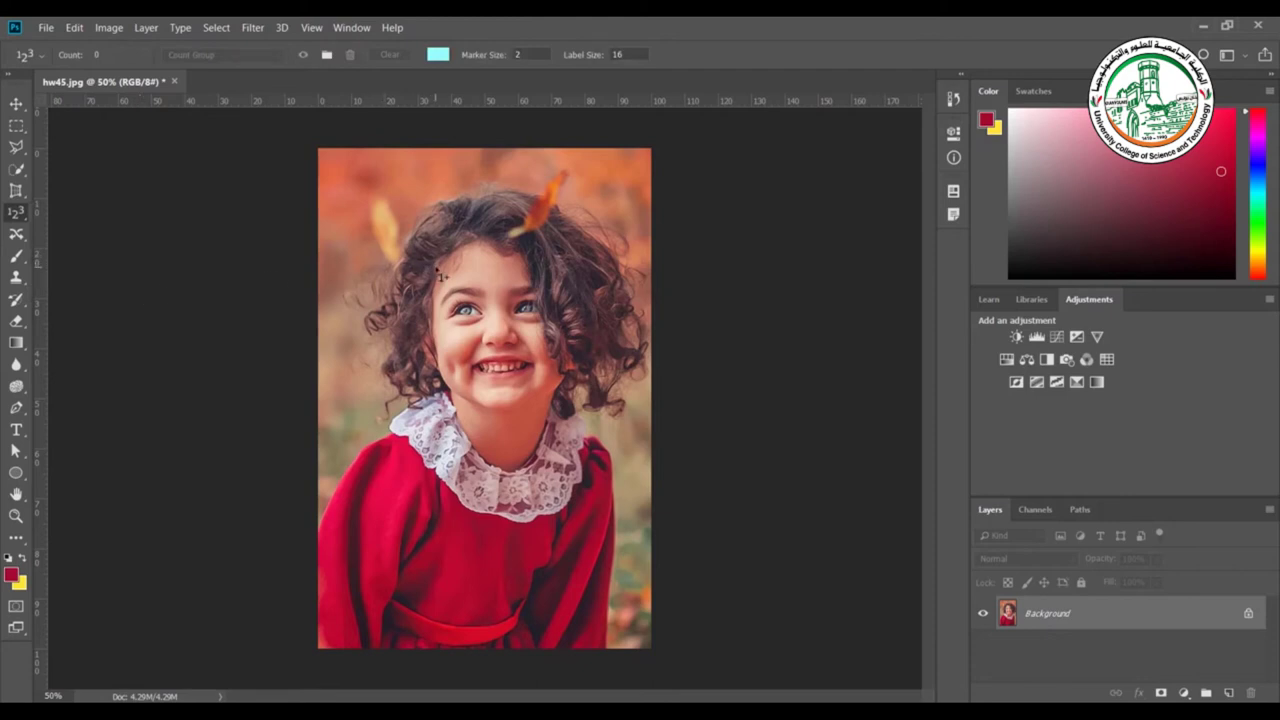
pyautogui.click(493, 160)
pyautogui.click(606, 194)
pyautogui.click(614, 318)
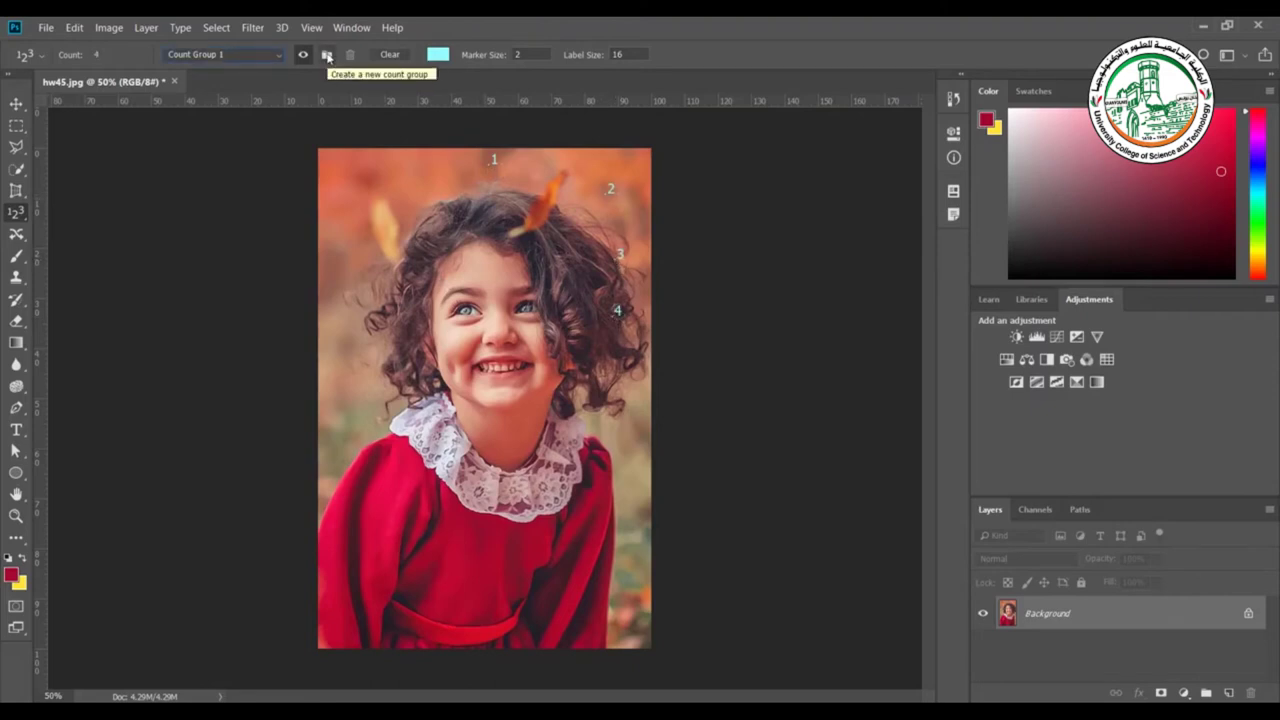
pyautogui.click(326, 56)
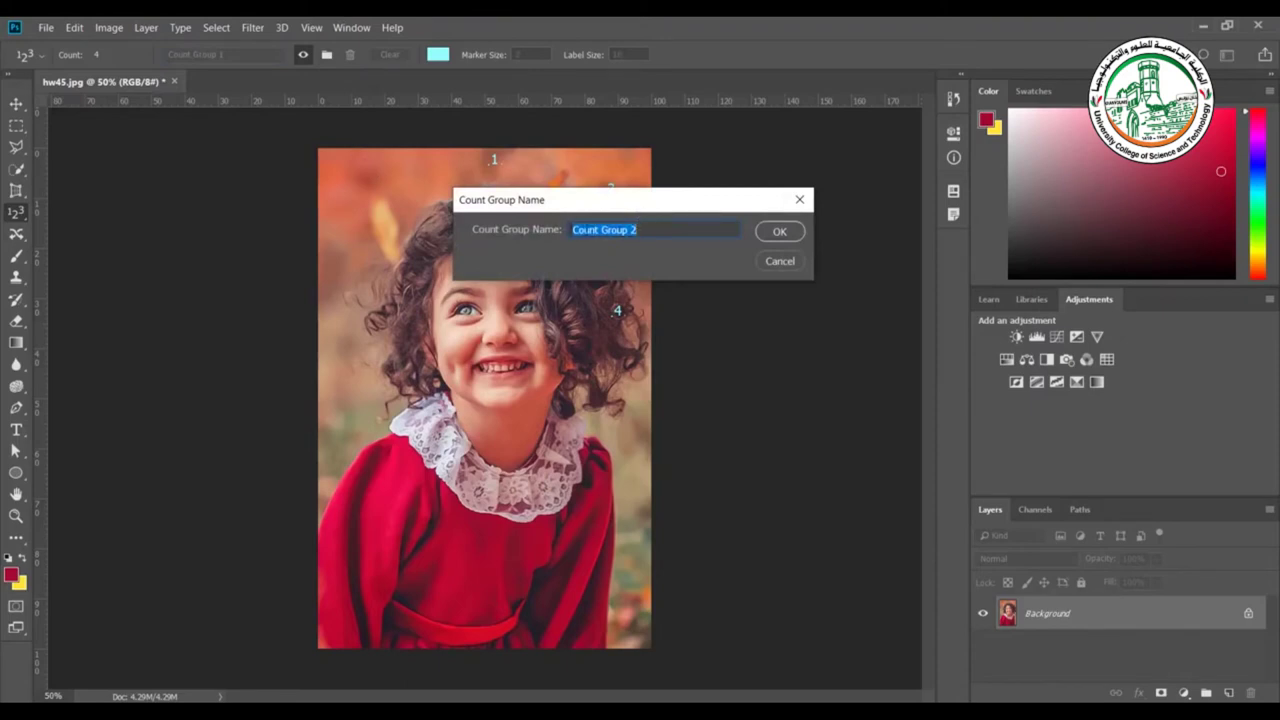
# Accept the name Count Group 2 and mark points down the girl's left side
pyautogui.click(776, 235)
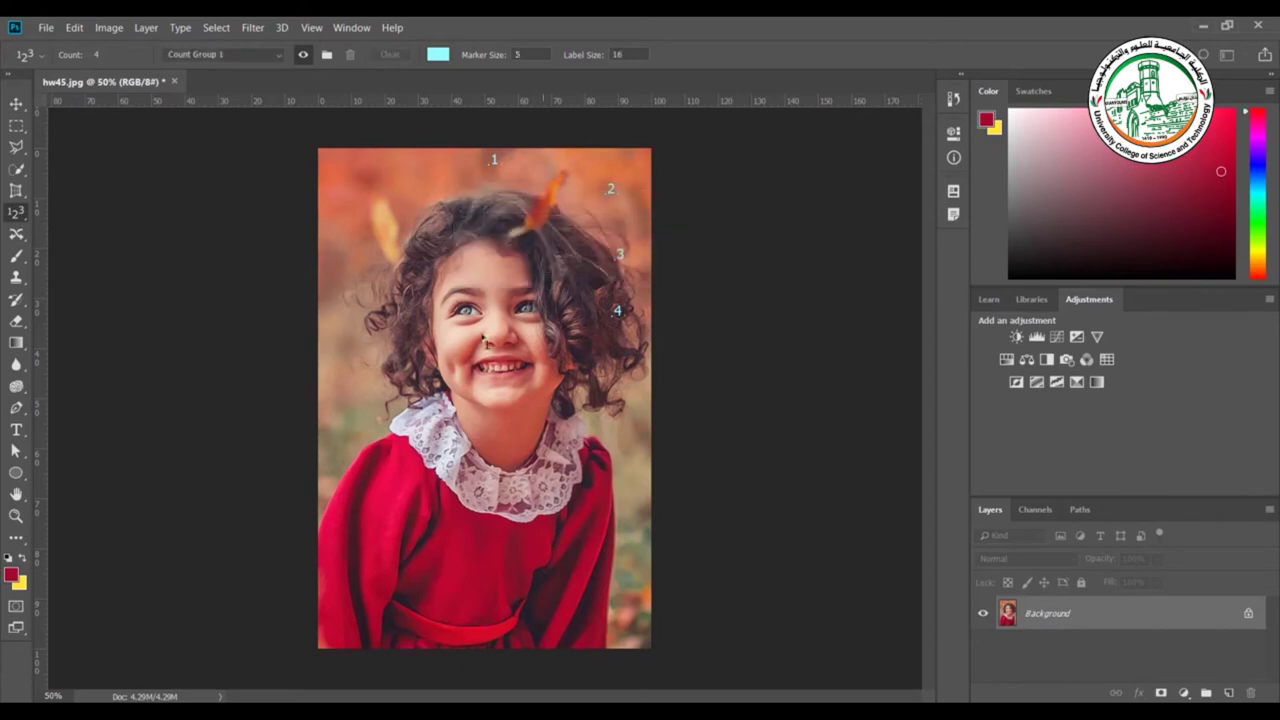
pyautogui.click(344, 353)
pyautogui.click(360, 426)
# Switch between Count Group 1 and Count Group 2, ending on Count Group 1
pyautogui.click(252, 60)
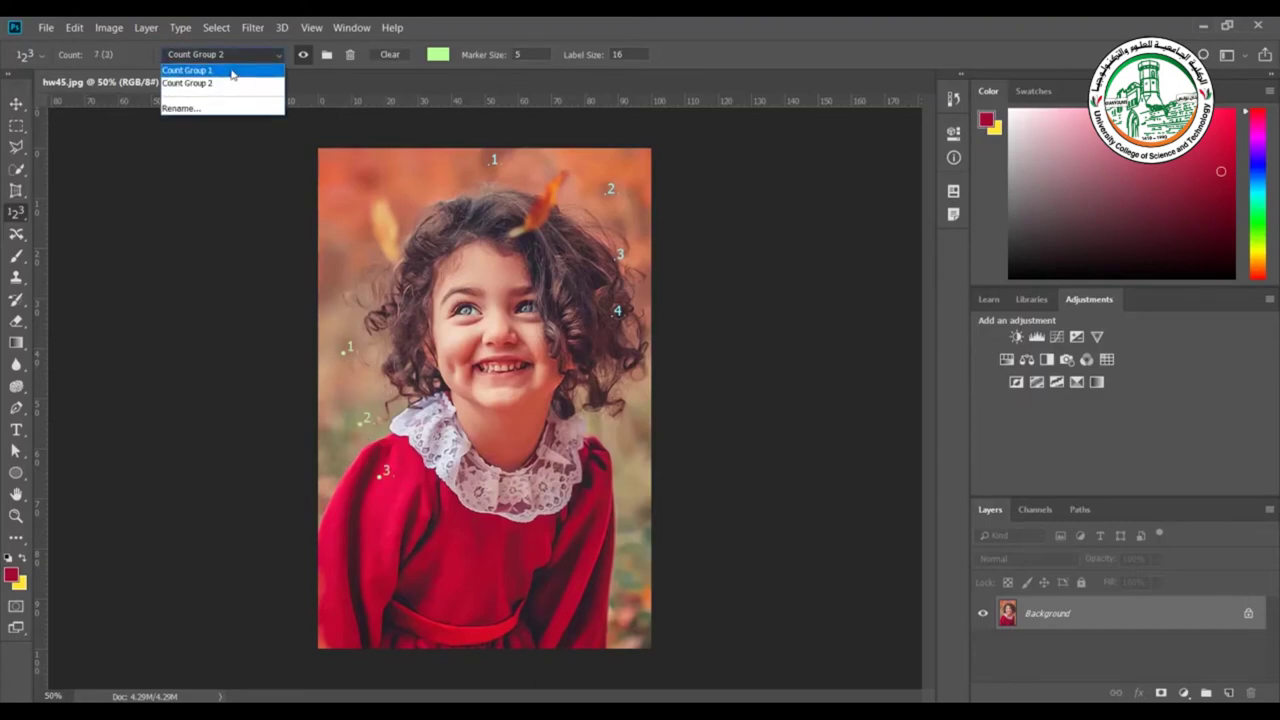
pyautogui.click(230, 71)
pyautogui.click(227, 61)
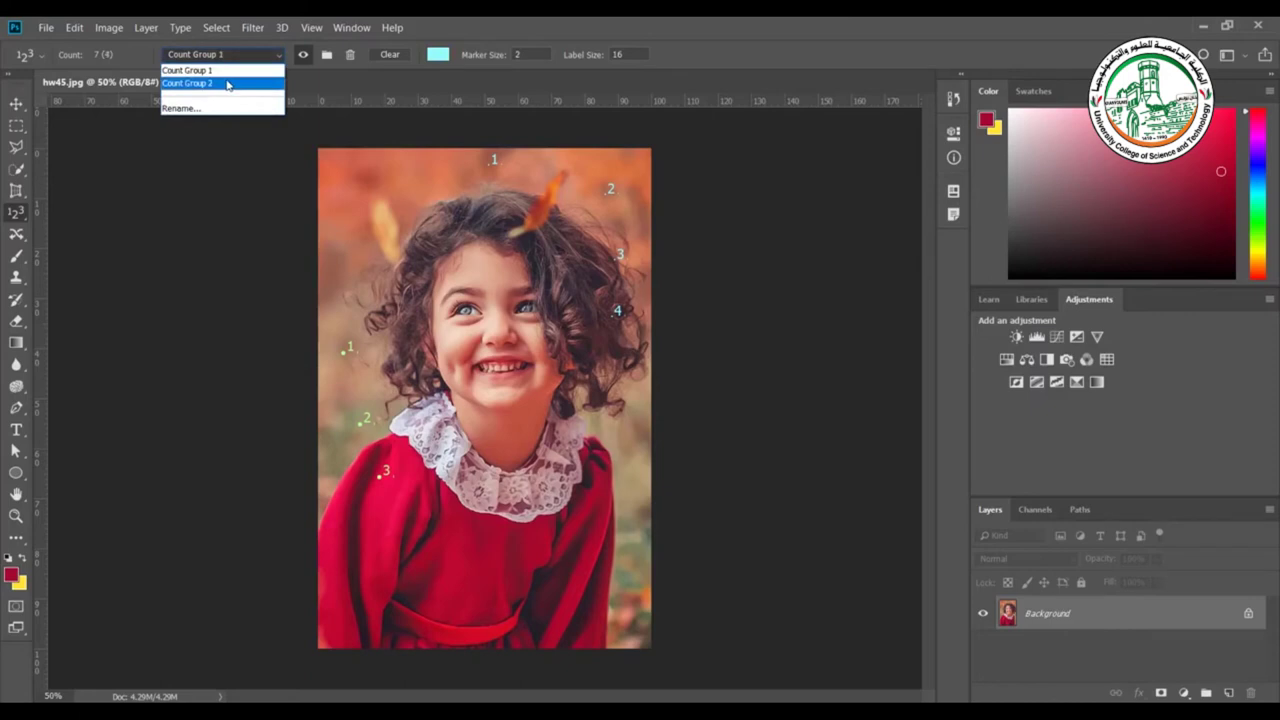
pyautogui.click(227, 84)
pyautogui.click(230, 60)
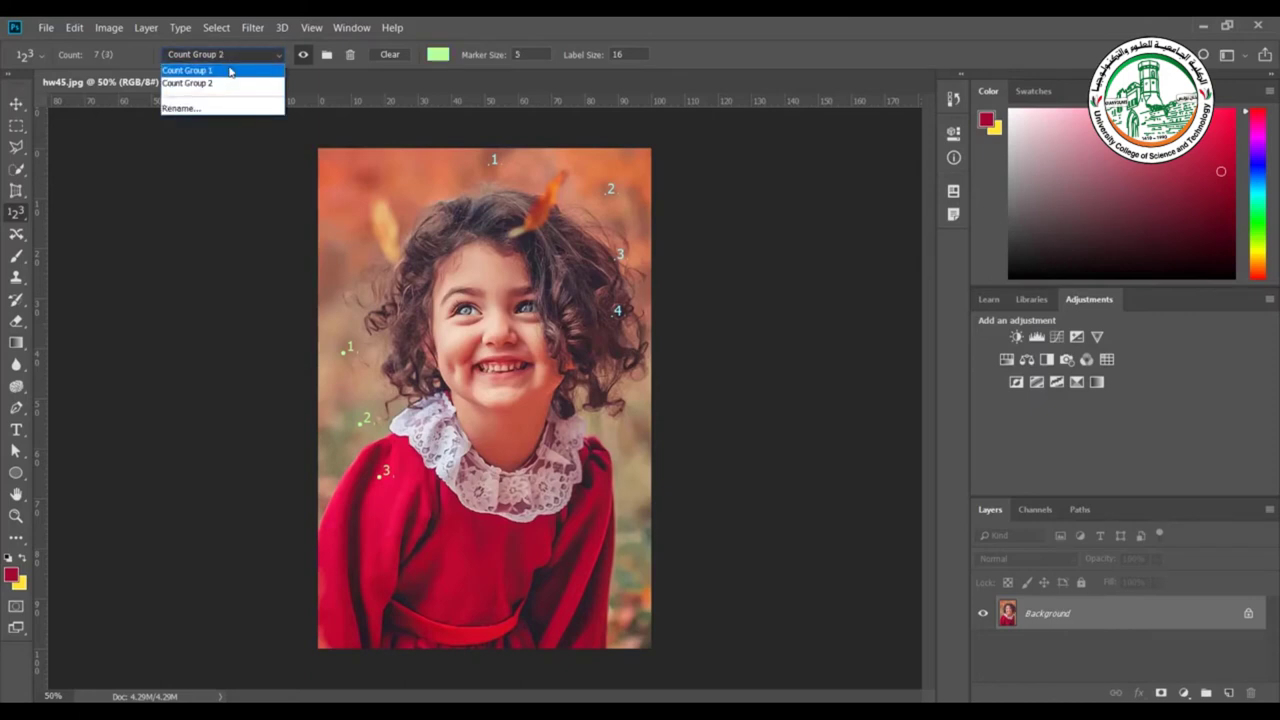
pyautogui.click(230, 71)
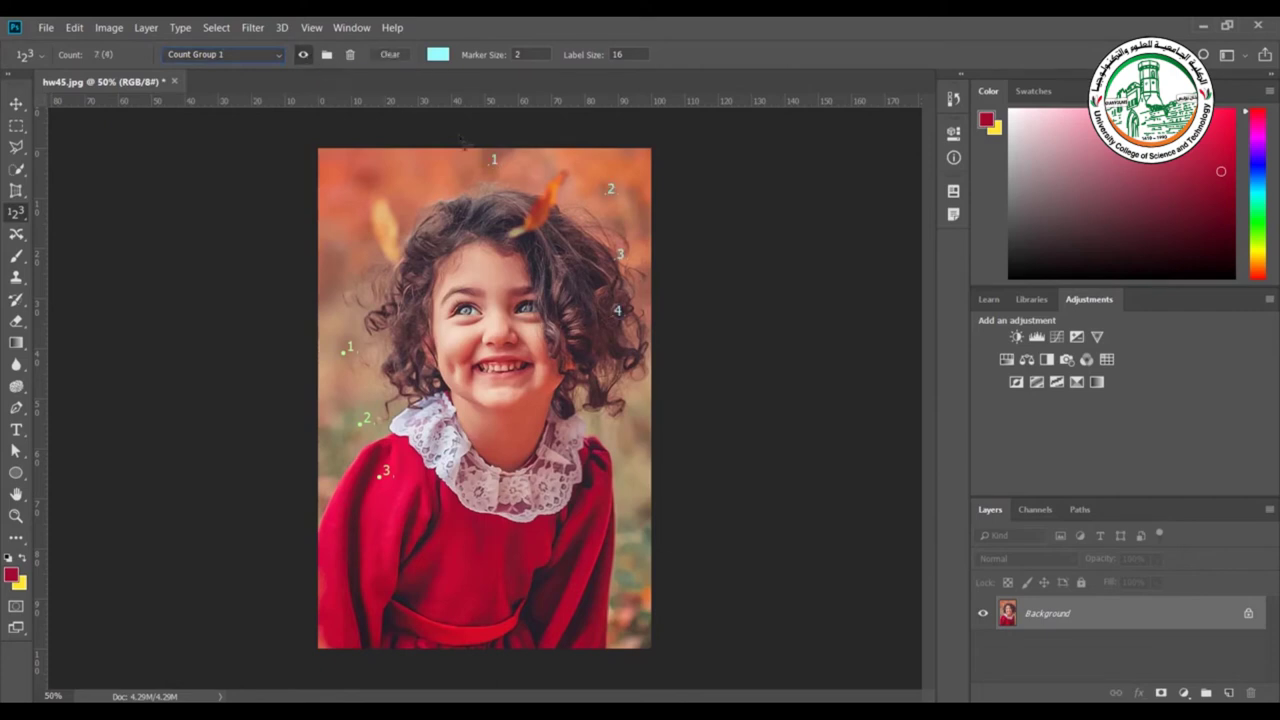
# Clear Count Group 1, then give Count Group 2 label size 18, marker size 9 and colour 9600ff
pyautogui.click(388, 55)
pyautogui.click(266, 56)
pyautogui.click(262, 84)
pyautogui.click(624, 56)
pyautogui.press('Return')
pyautogui.write('9')
pyautogui.click(437, 54)
pyautogui.write('9600ff')
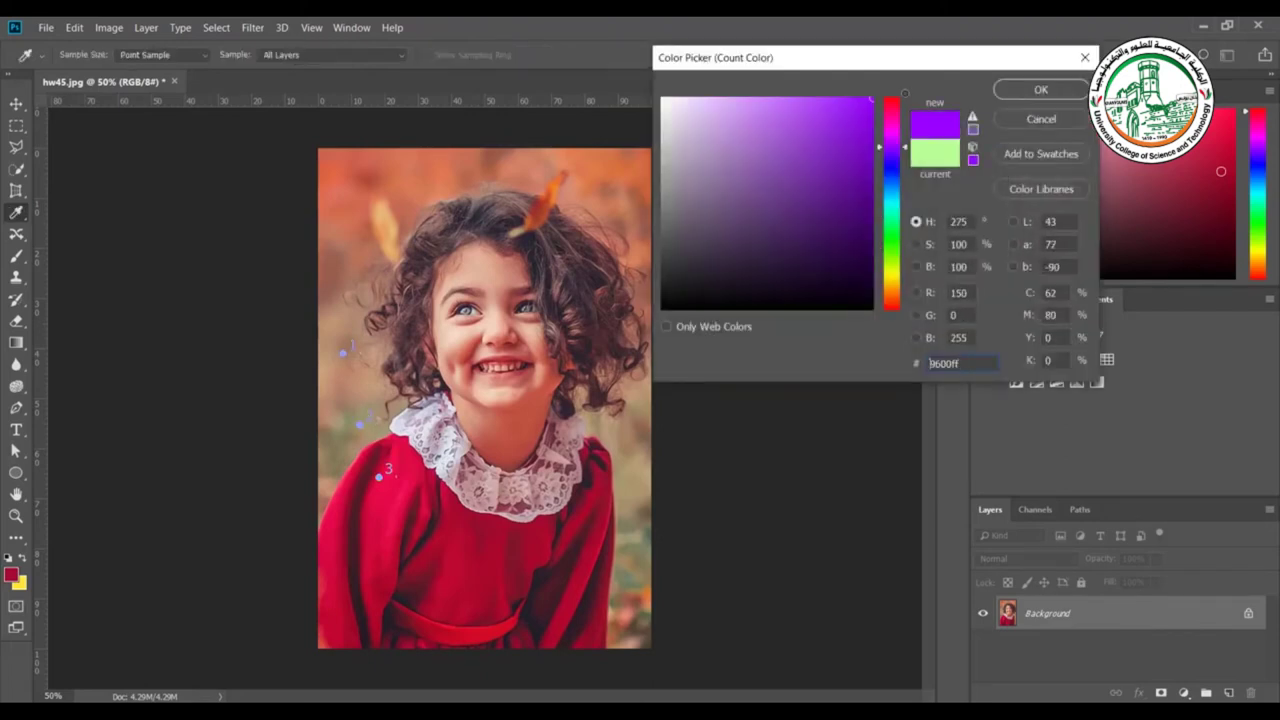
pyautogui.click(1040, 90)
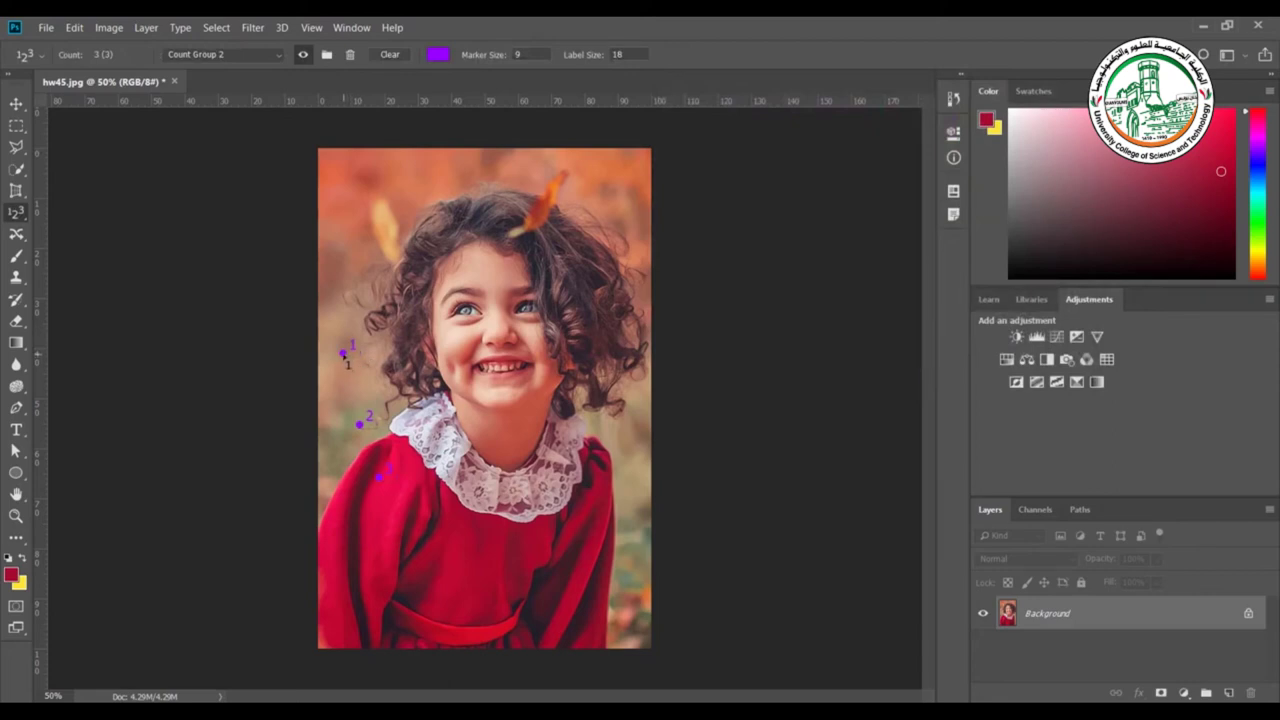
# Reposition three count markers on the photo and create a new blank document
pyautogui.moveTo(344, 355)
pyautogui.mouseDown()
pyautogui.moveTo(388, 240)
pyautogui.moveTo(388, 185)
pyautogui.mouseUp()
pyautogui.moveTo(380, 476)
pyautogui.mouseDown()
pyautogui.moveTo(475, 478)
pyautogui.moveTo(648, 452)
pyautogui.moveTo(617, 402)
pyautogui.mouseUp()
pyautogui.moveTo(381, 480)
pyautogui.mouseDown()
pyautogui.moveTo(408, 549)
pyautogui.moveTo(384, 510)
pyautogui.mouseUp()
pyautogui.hotkey('ctrl', 'n')
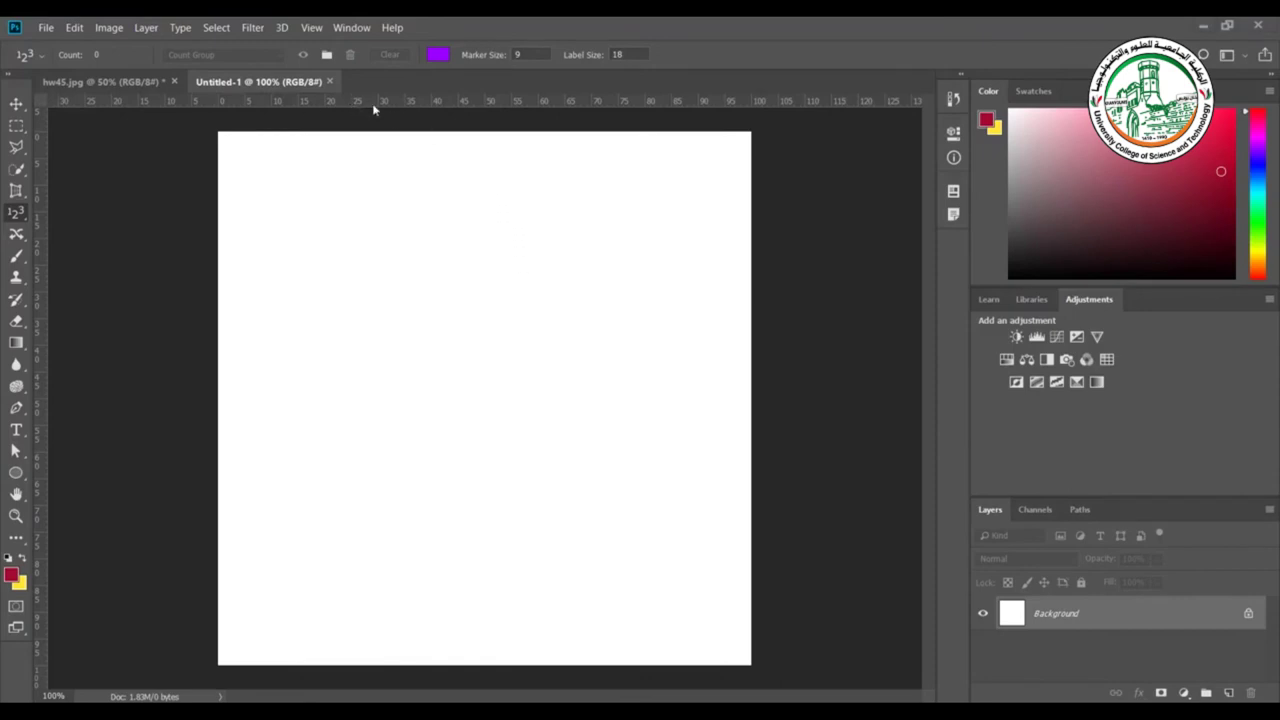
# Drag three horizontal guides from the top ruler, at about 23.3%, 43.5% and lower
pyautogui.moveTo(372, 104); pyautogui.dragTo(347, 257)
pyautogui.moveTo(437, 104); pyautogui.dragTo(407, 364)
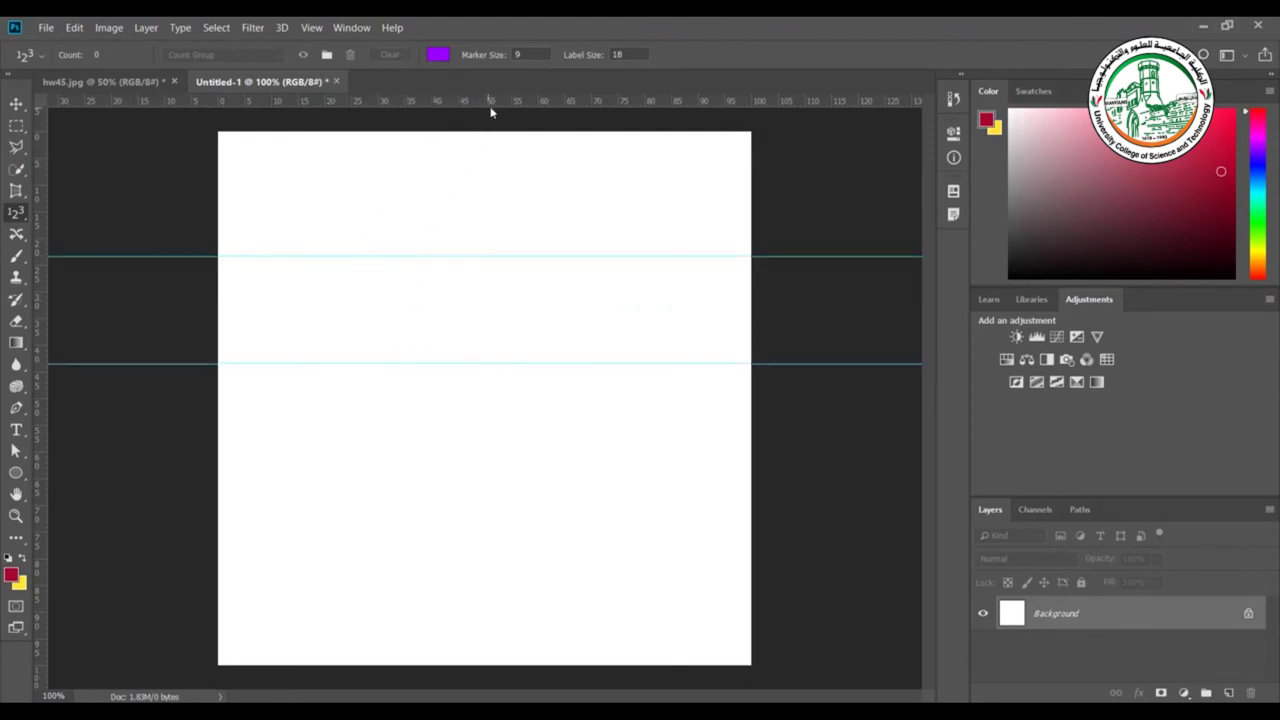
pyautogui.moveTo(491, 107); pyautogui.dragTo(438, 441)
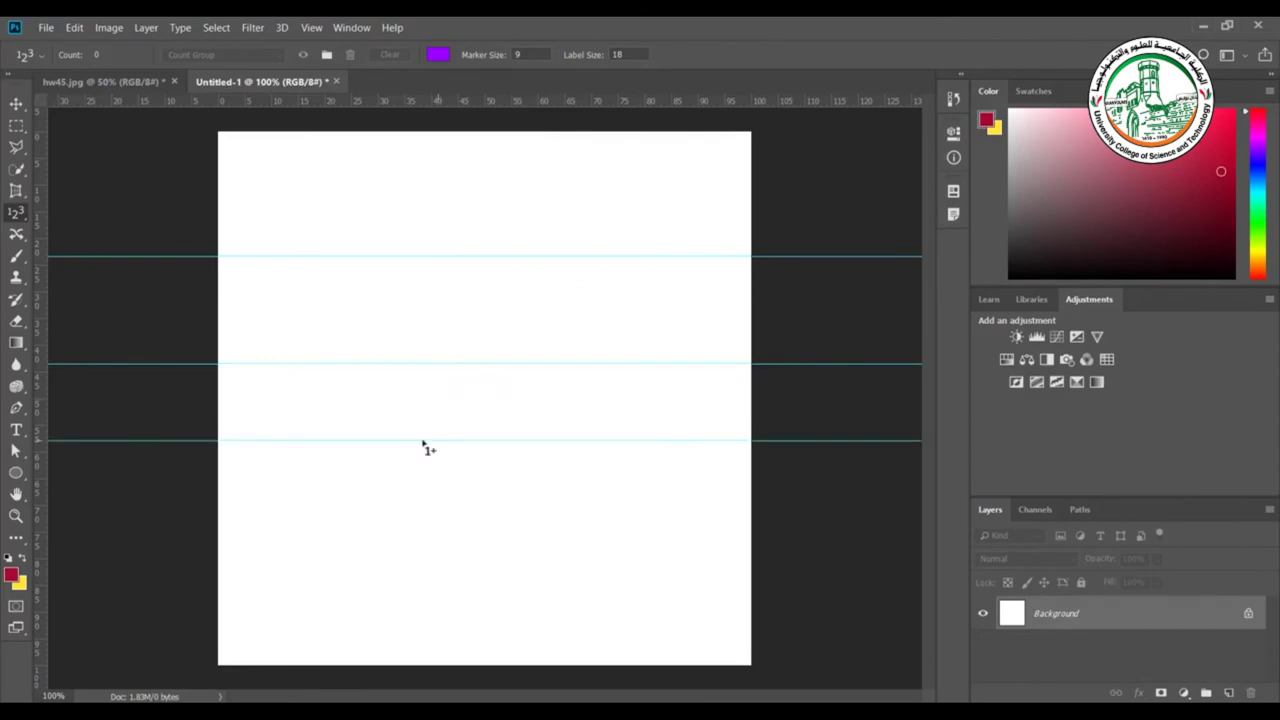
# Drag four vertical guides from the left ruler onto the canvas, the last two close together
pyautogui.moveTo(43, 322); pyautogui.dragTo(291, 351)
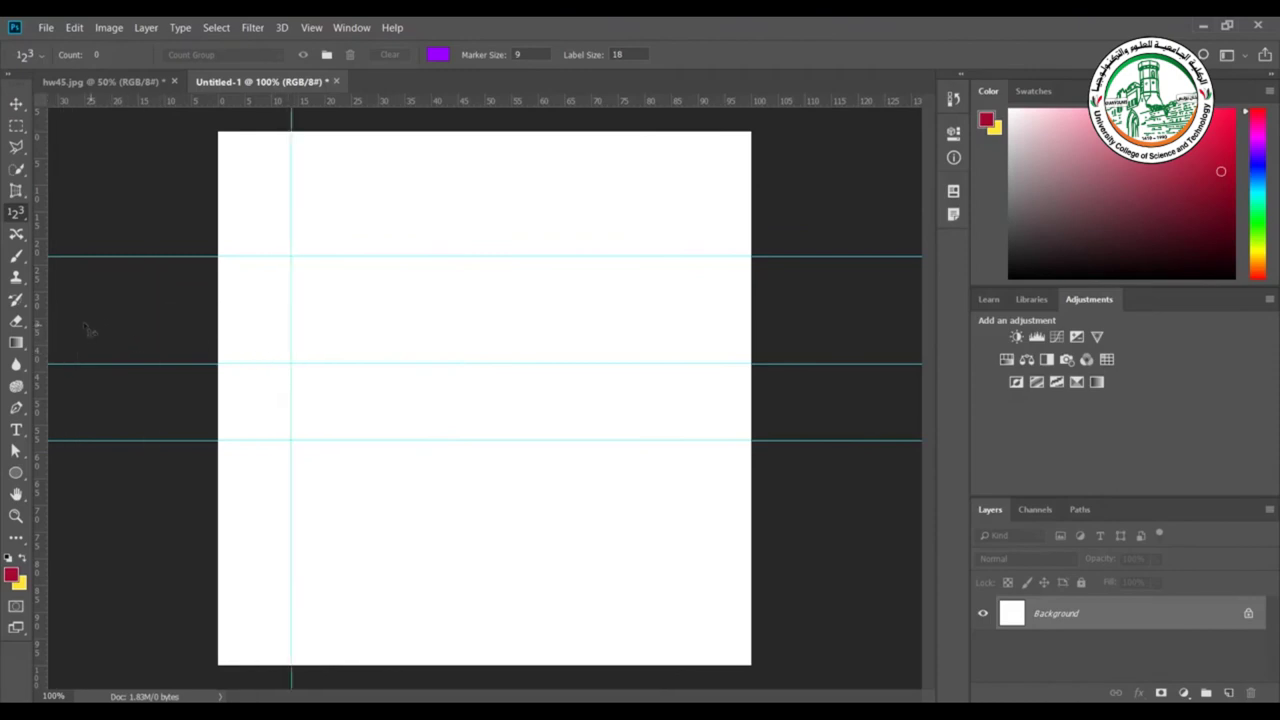
pyautogui.moveTo(45, 320); pyautogui.dragTo(401, 348)
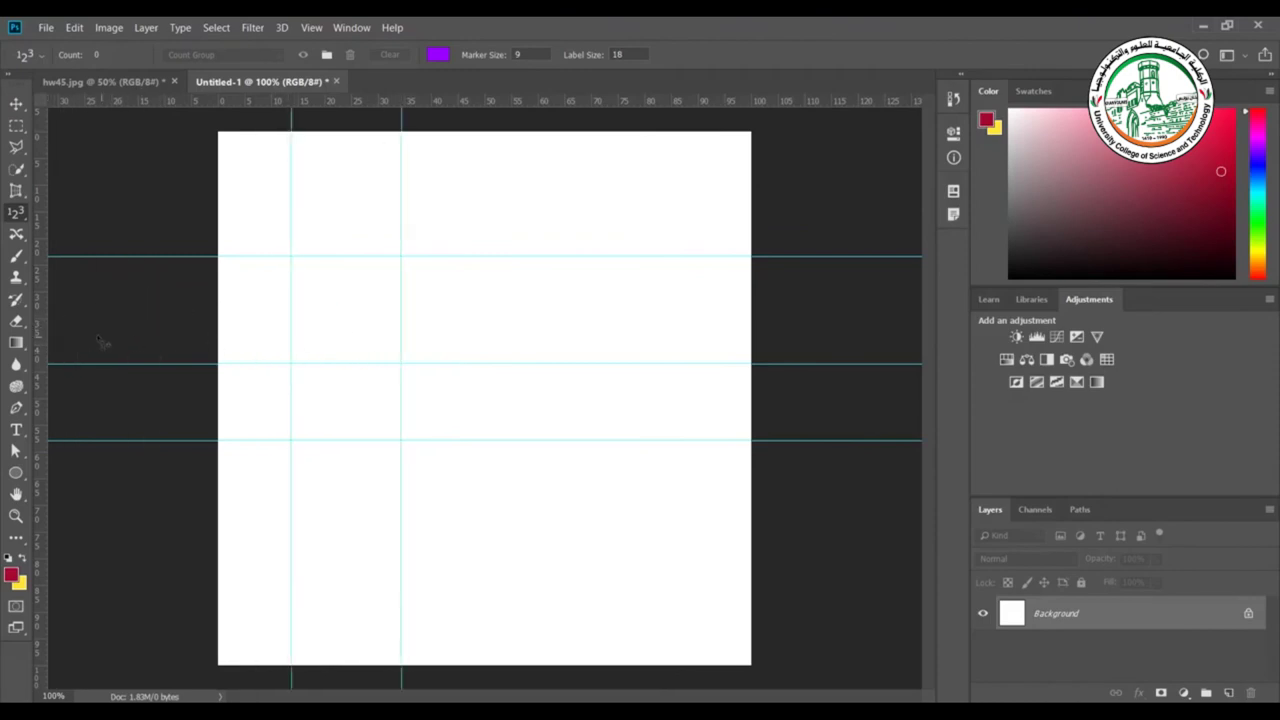
pyautogui.moveTo(42, 333); pyautogui.dragTo(485, 370)
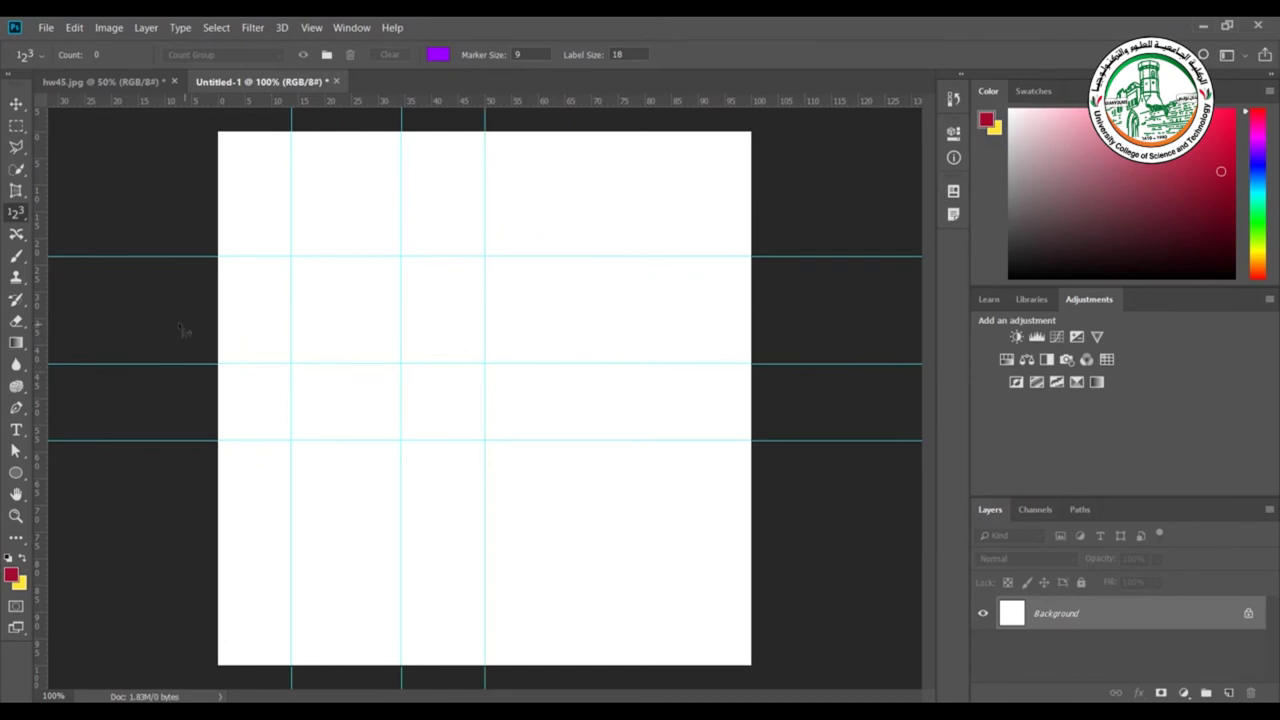
pyautogui.moveTo(41, 305); pyautogui.dragTo(521, 364)
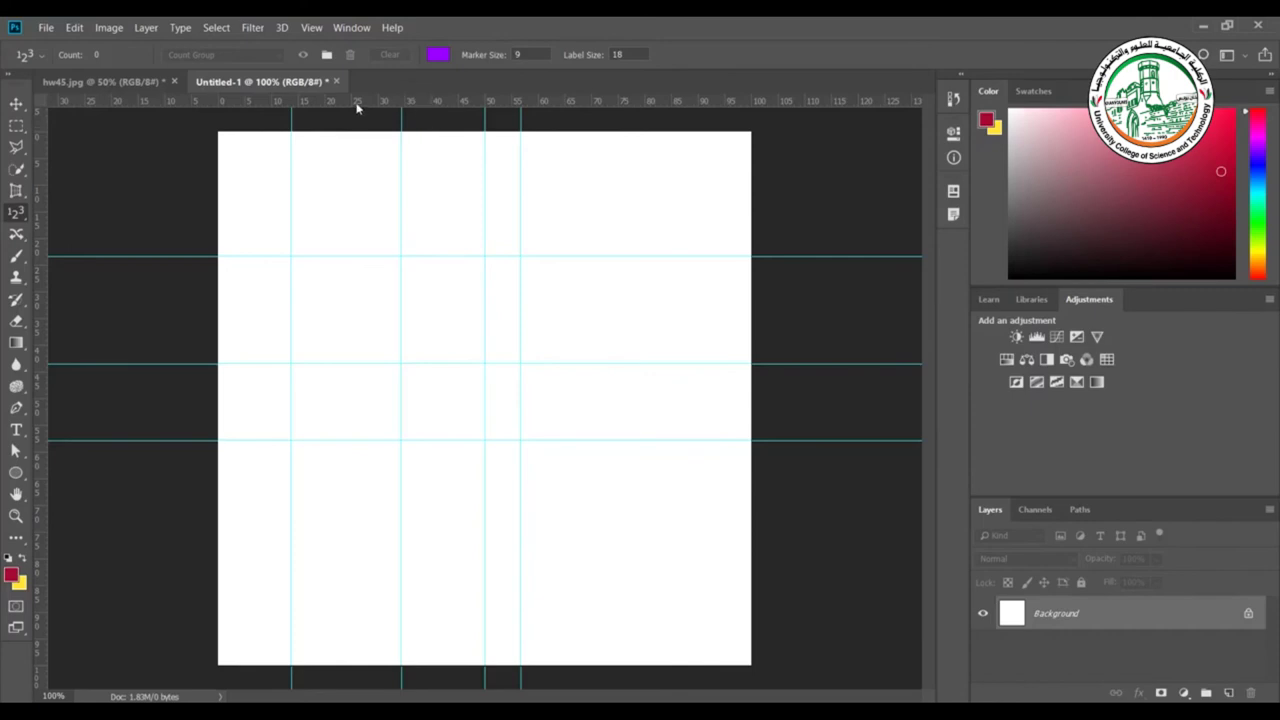
pyautogui.click(311, 27)
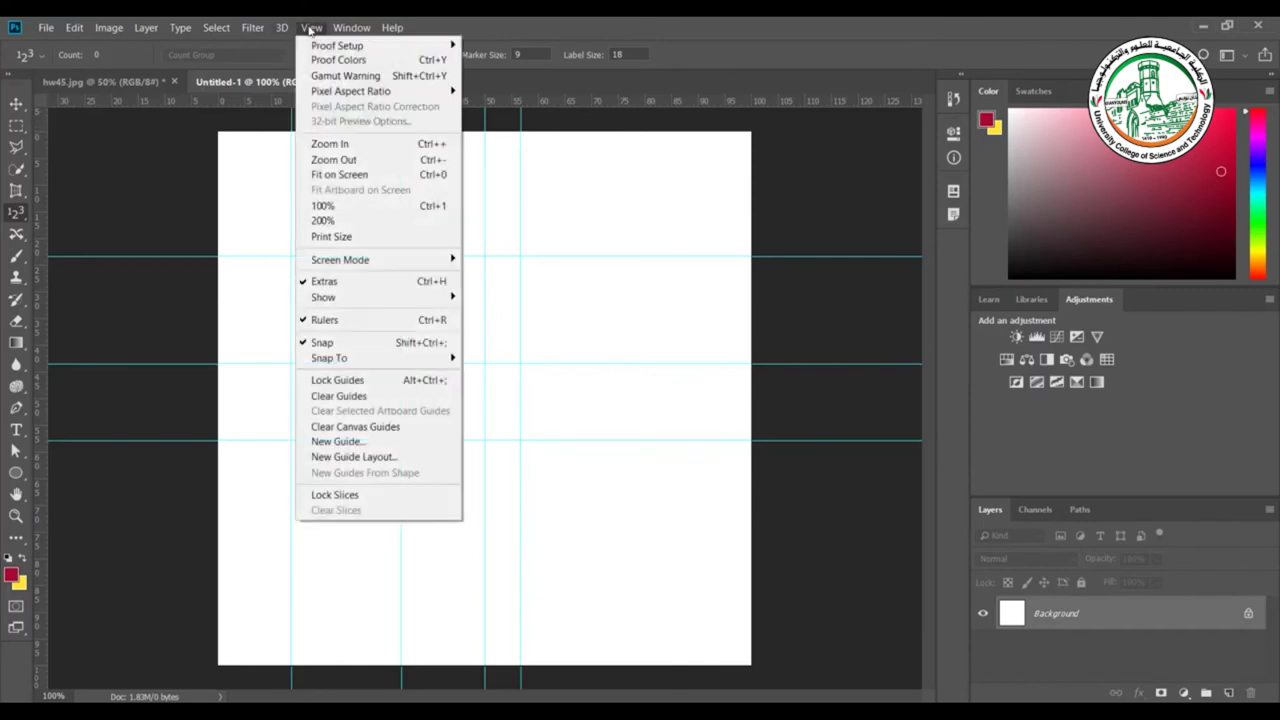
pyautogui.click(350, 320)
pyautogui.click(309, 28)
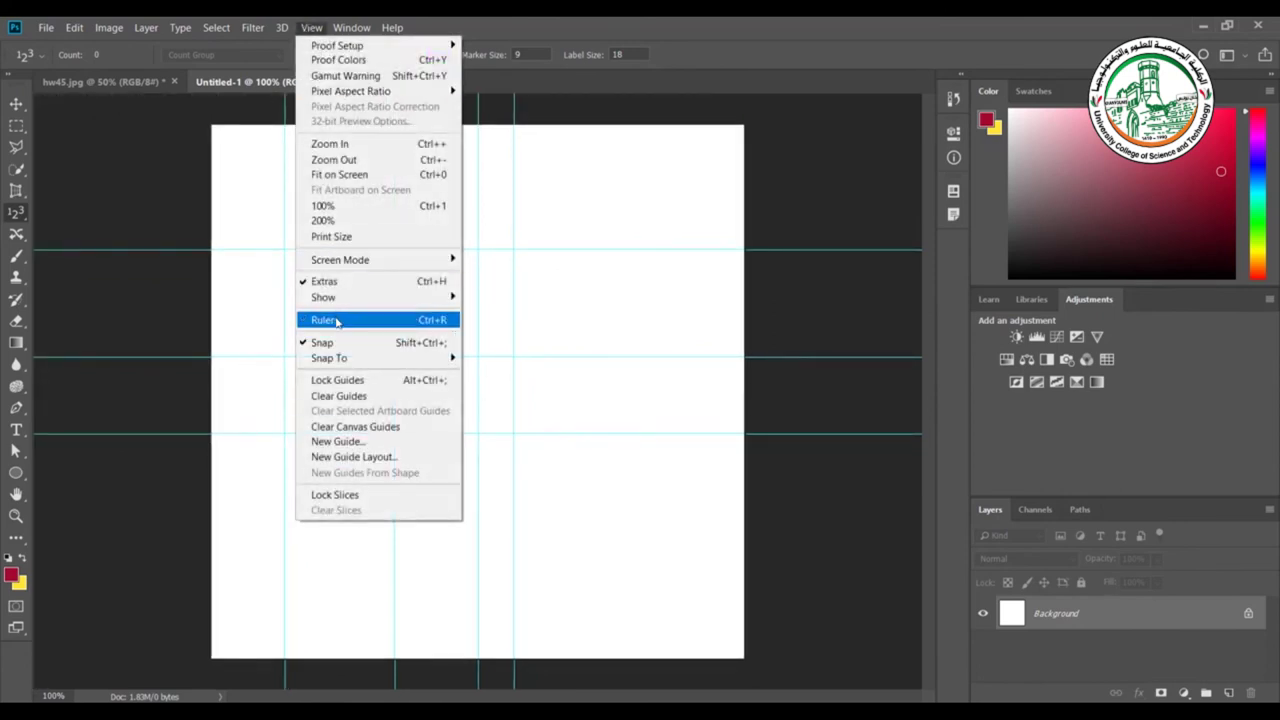
pyautogui.click(337, 321)
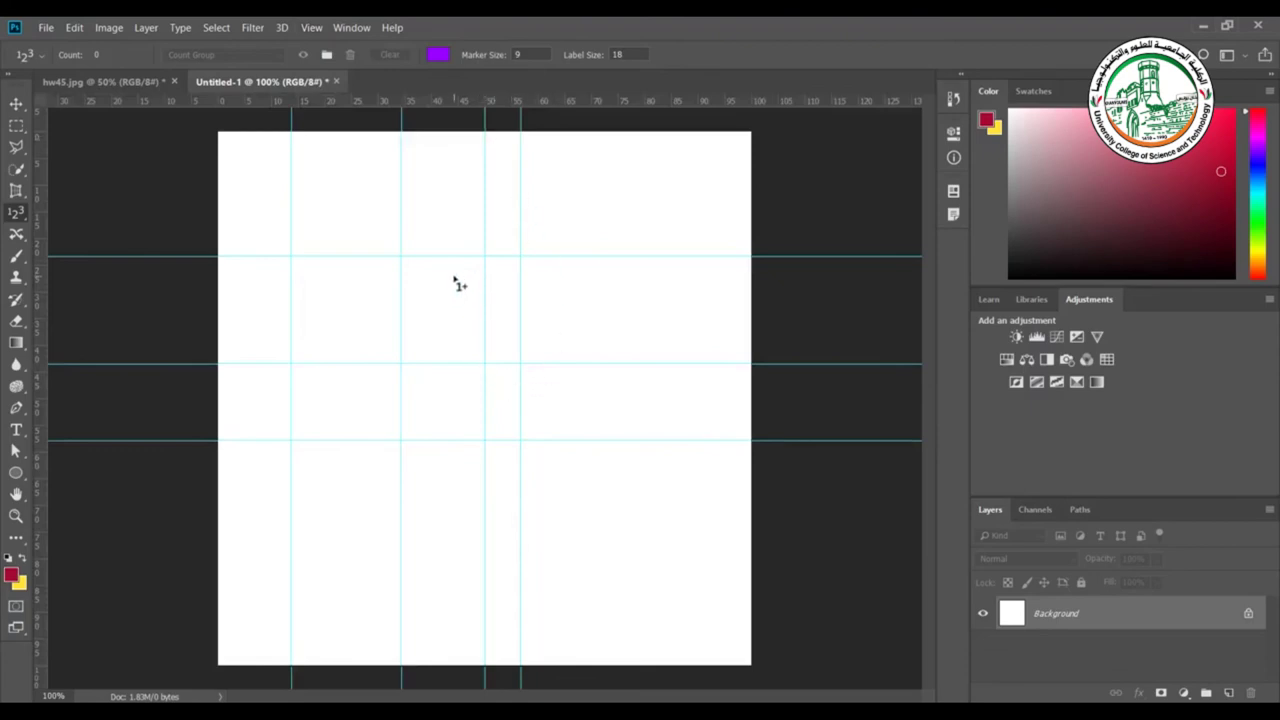
# Draw rectangular marquee selections between the guides, then deselect
pyautogui.click(16, 126)
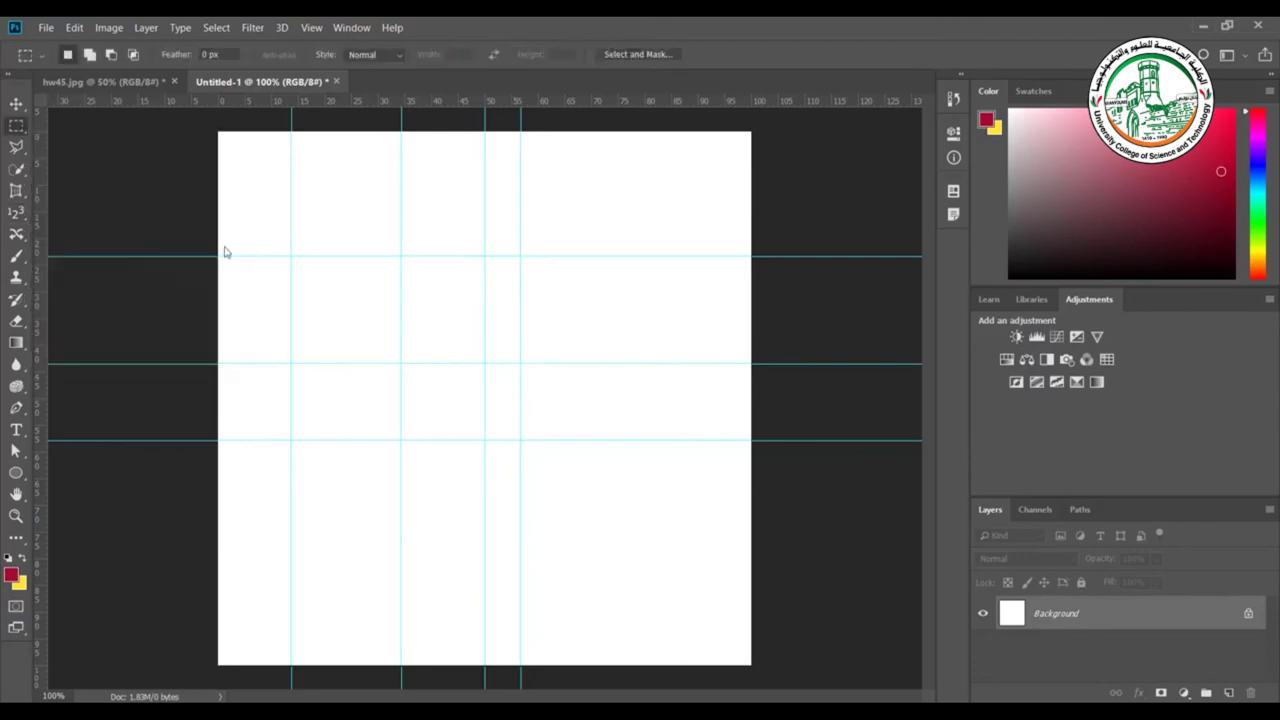
pyautogui.moveTo(290, 256); pyautogui.dragTo(398, 364)
pyautogui.moveTo(484, 256); pyautogui.dragTo(520, 440)
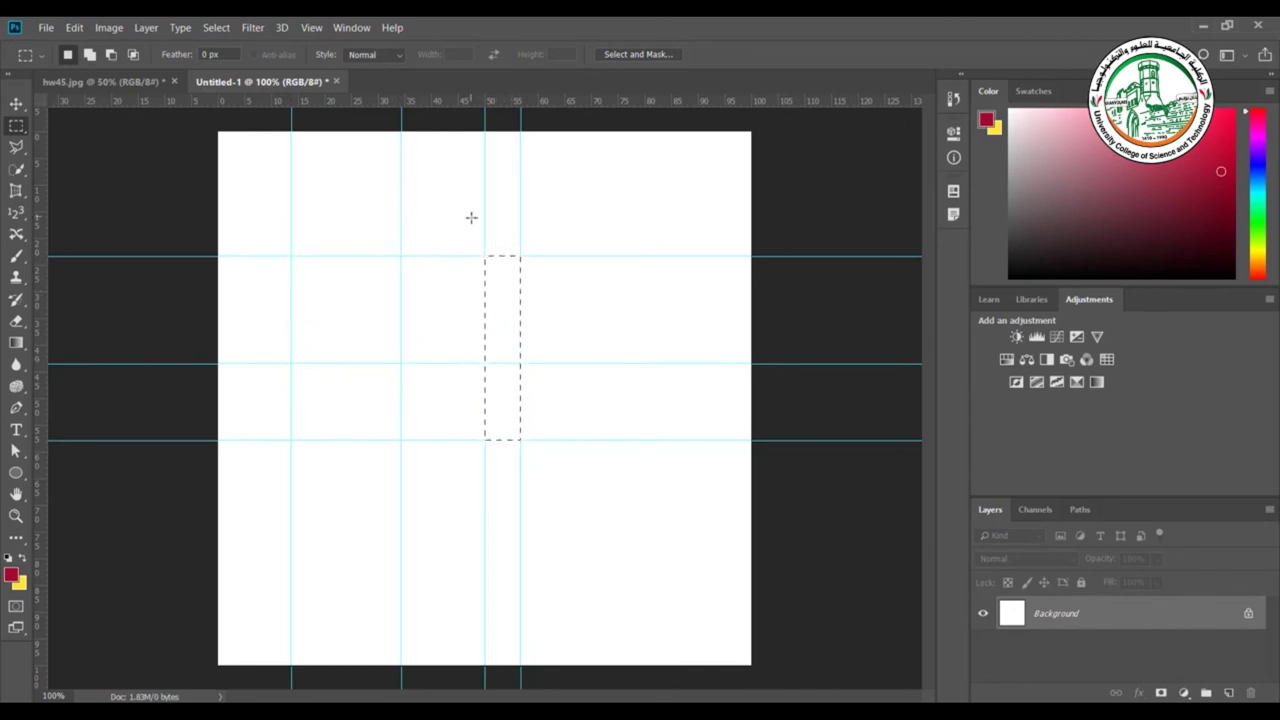
pyautogui.hotkey('ctrl', 'd')
# Drag the two left vertical guides and top two horizontal guides back into the rulers
pyautogui.press('v')
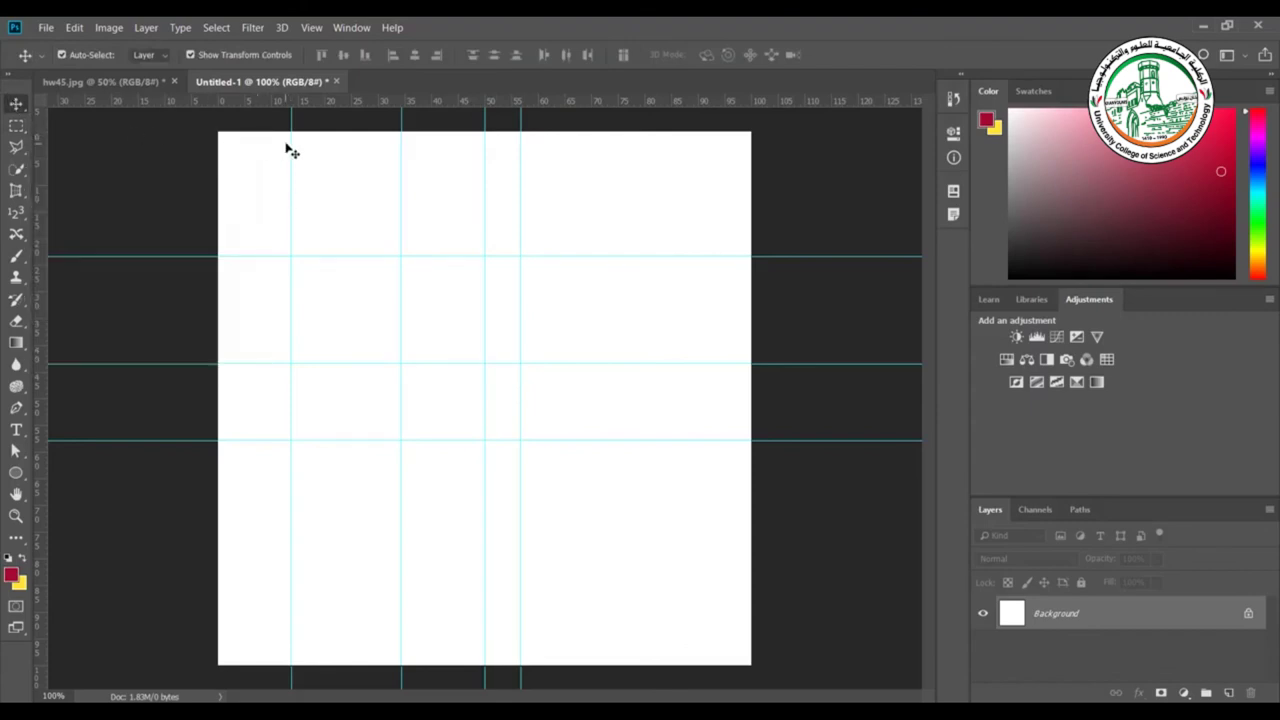
pyautogui.moveTo(291, 145); pyautogui.dragTo(46, 148)
pyautogui.moveTo(400, 174); pyautogui.dragTo(30, 194)
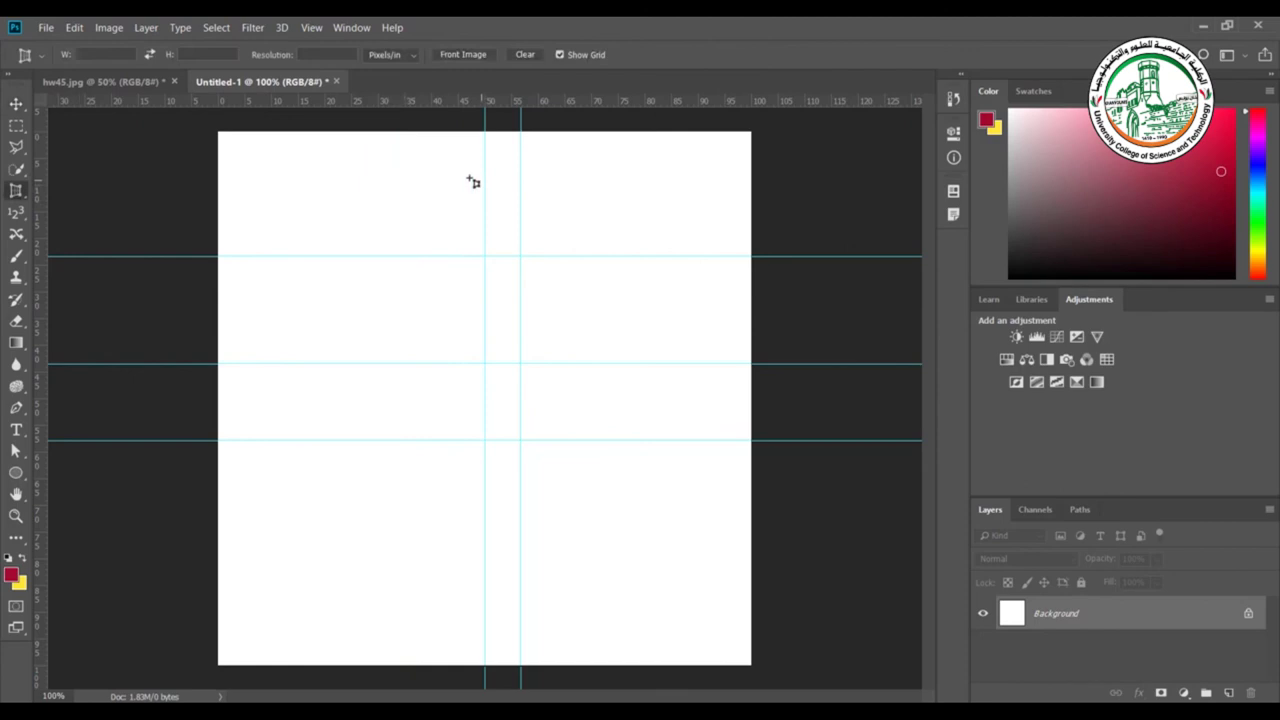
pyautogui.click(17, 104)
pyautogui.moveTo(224, 257); pyautogui.dragTo(264, 102)
pyautogui.moveTo(172, 364); pyautogui.dragTo(226, 100)
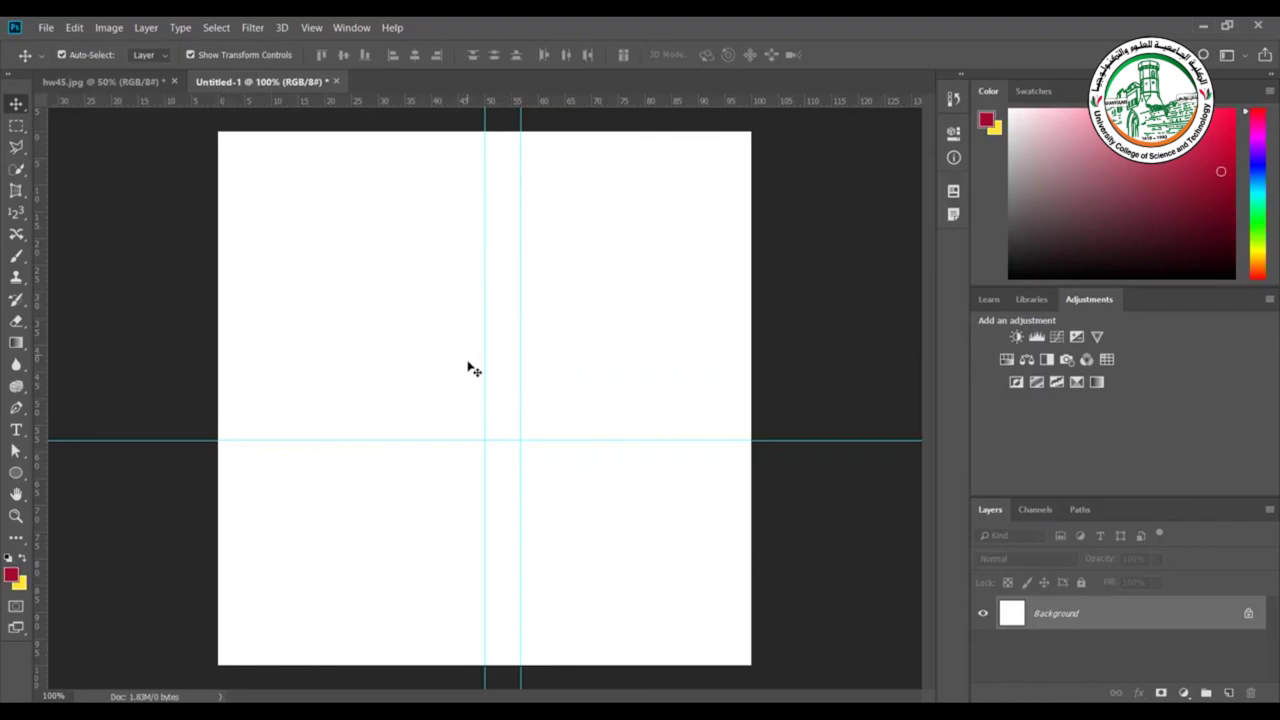
# Add a horizontal guide at position 20 through View > New Guide
pyautogui.click(312, 28)
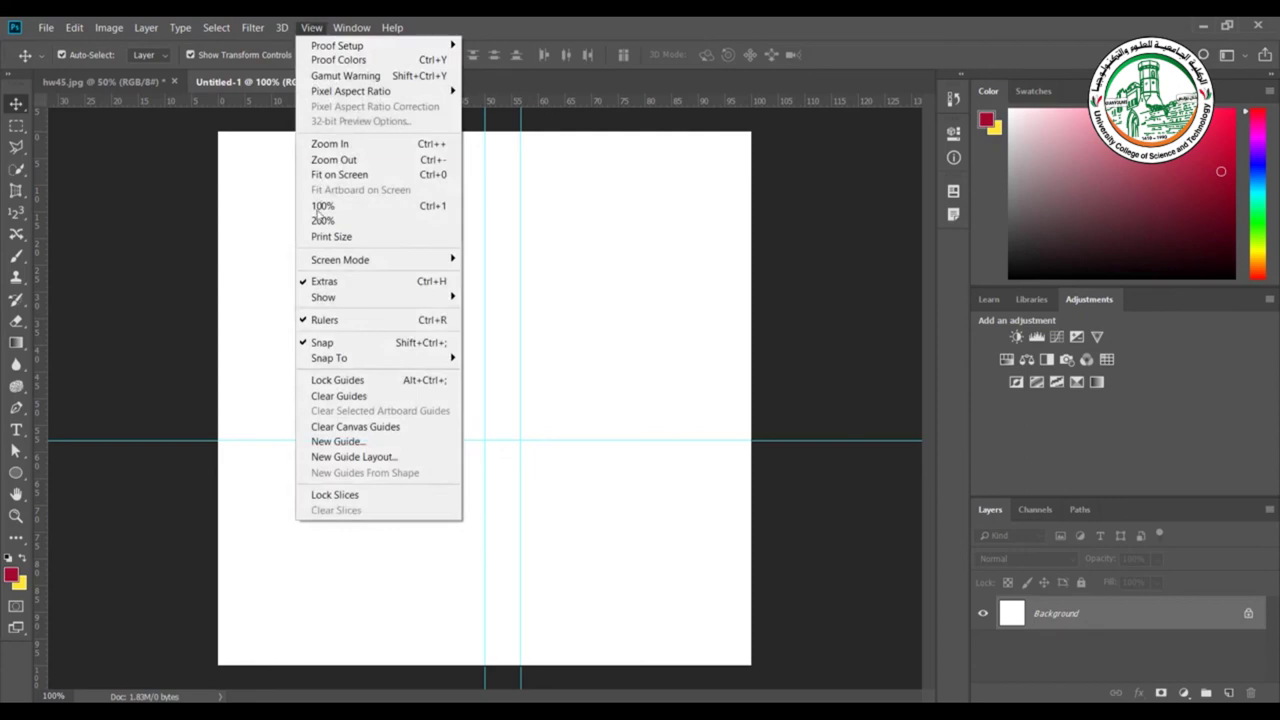
pyautogui.click(347, 443)
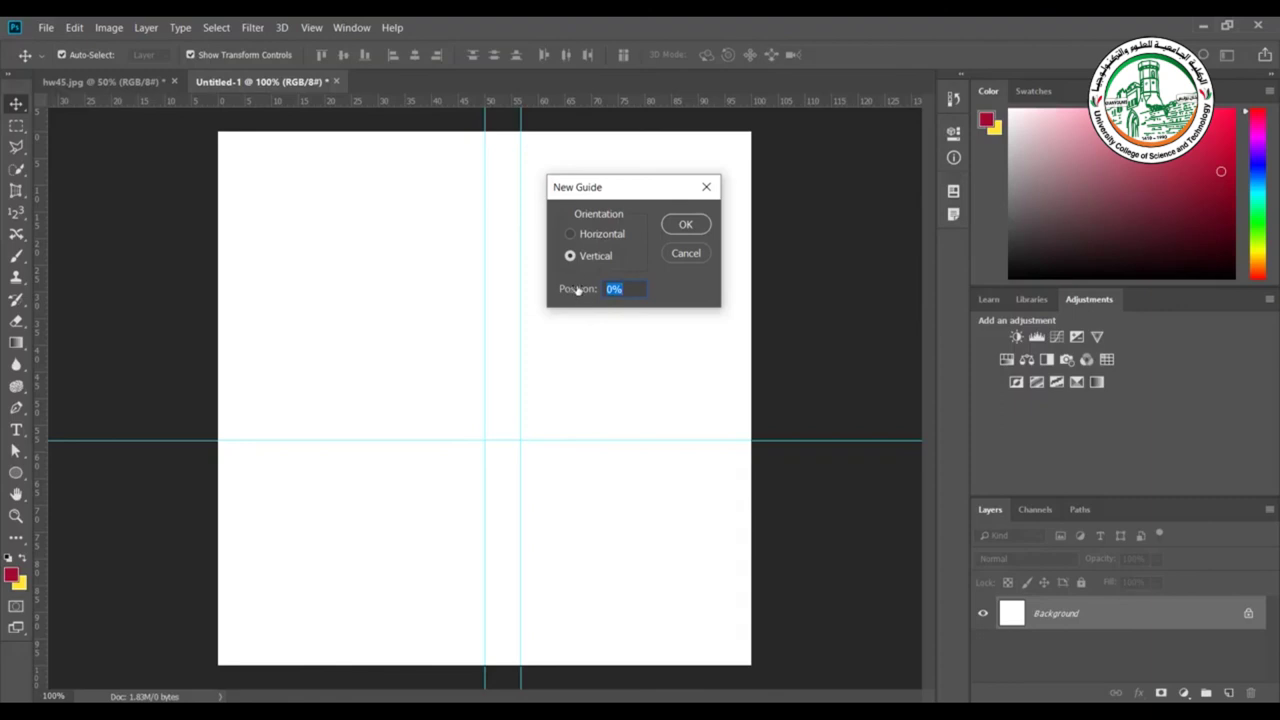
pyautogui.click(583, 236)
pyautogui.press('Tab')
pyautogui.write('20')
pyautogui.click(679, 226)
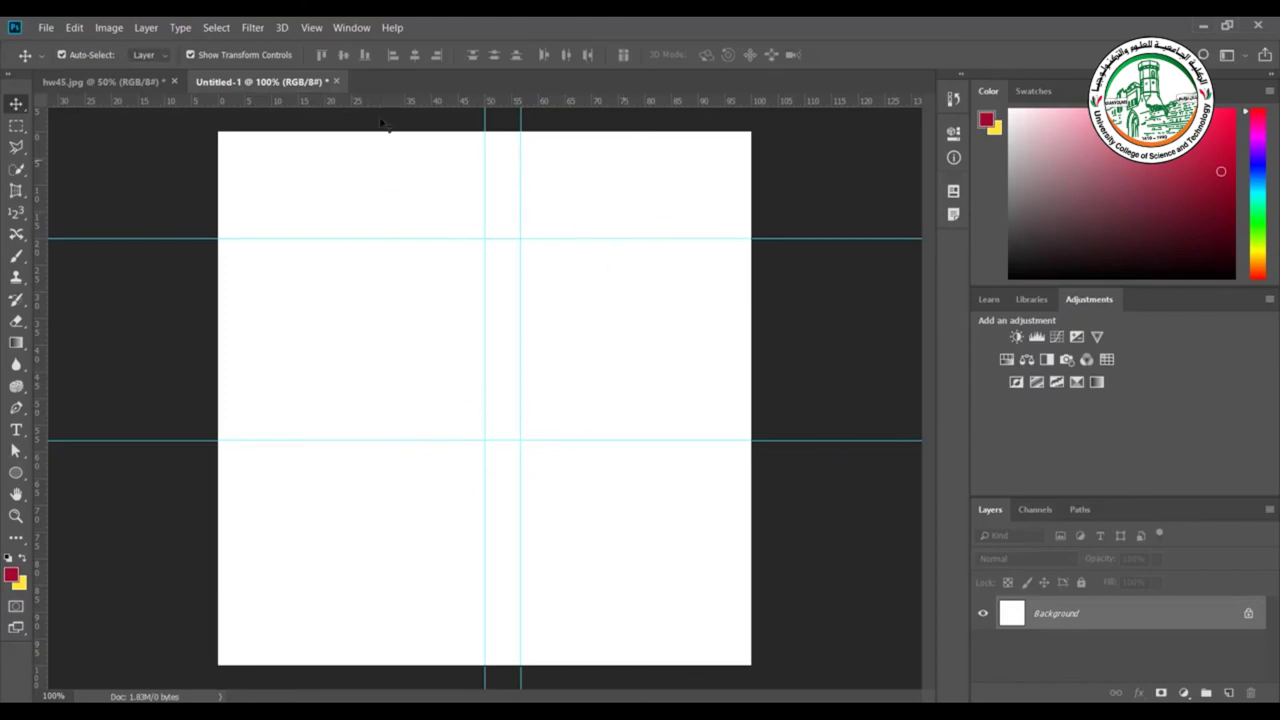
# Clear all guides from Untitled-1 and show the grid over the canvas
pyautogui.click(312, 28)
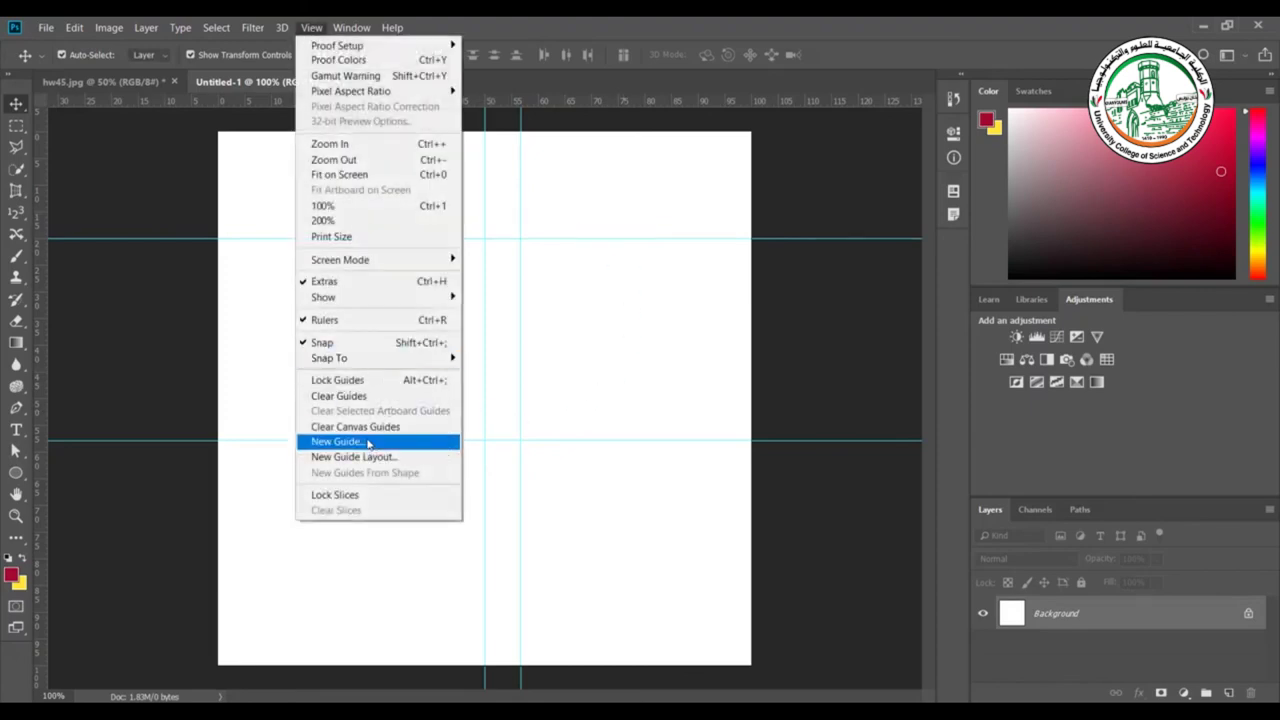
pyautogui.click(339, 398)
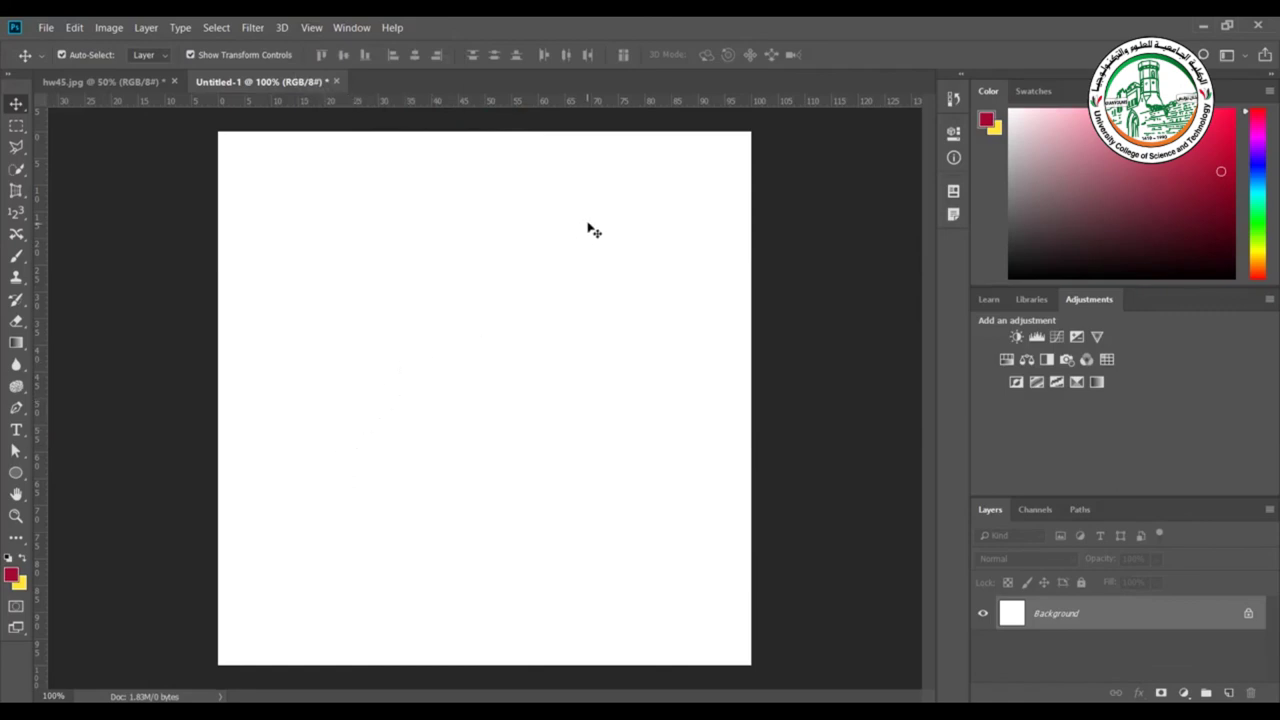
pyautogui.click(311, 28)
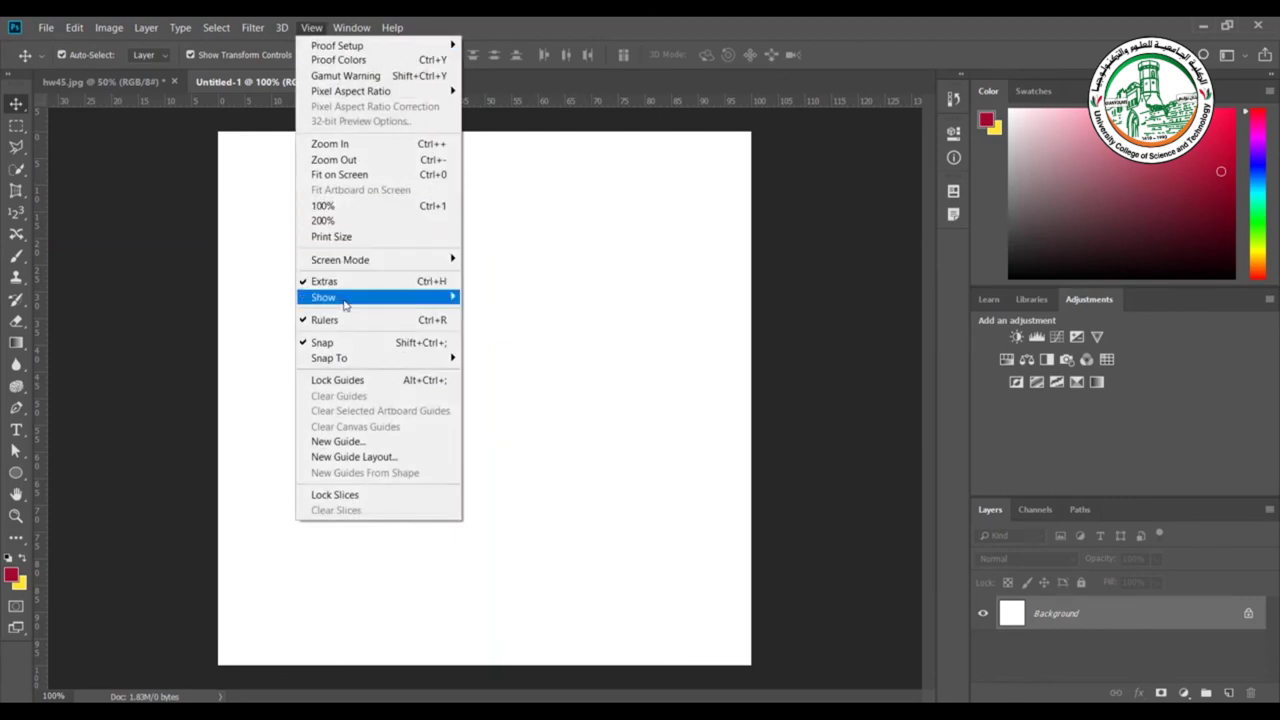
pyautogui.moveTo(345, 304)
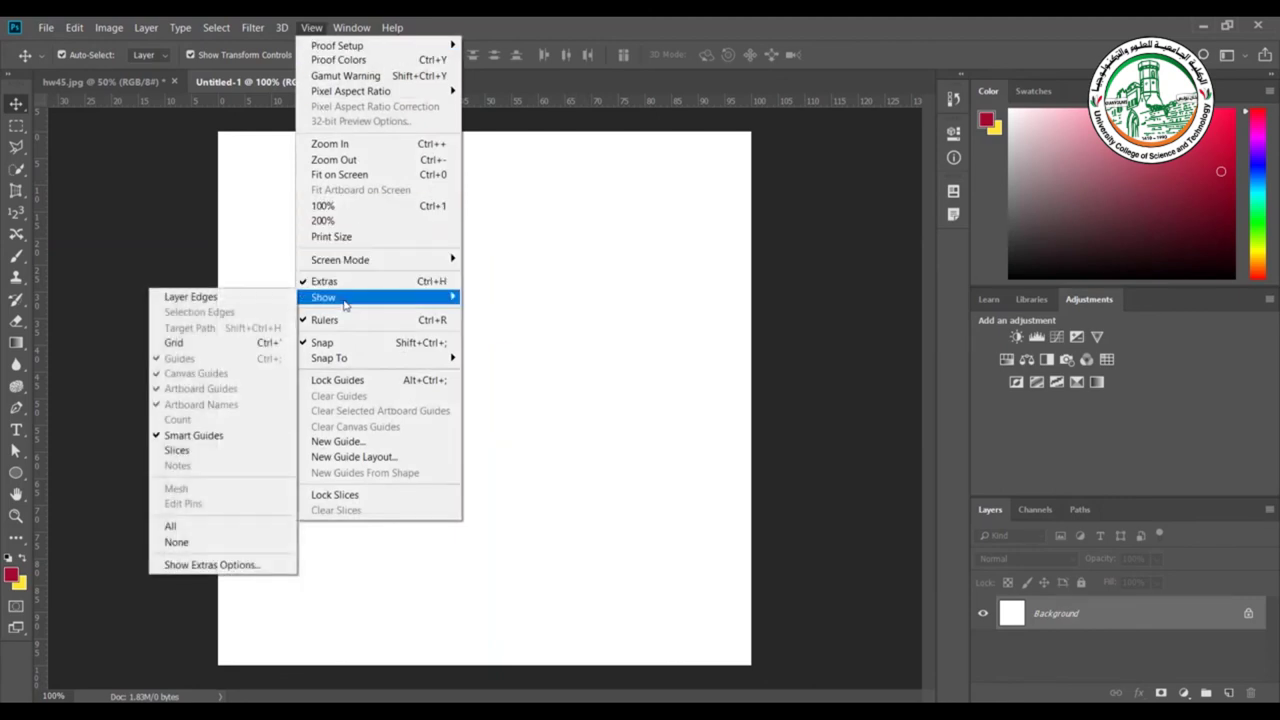
pyautogui.click(173, 344)
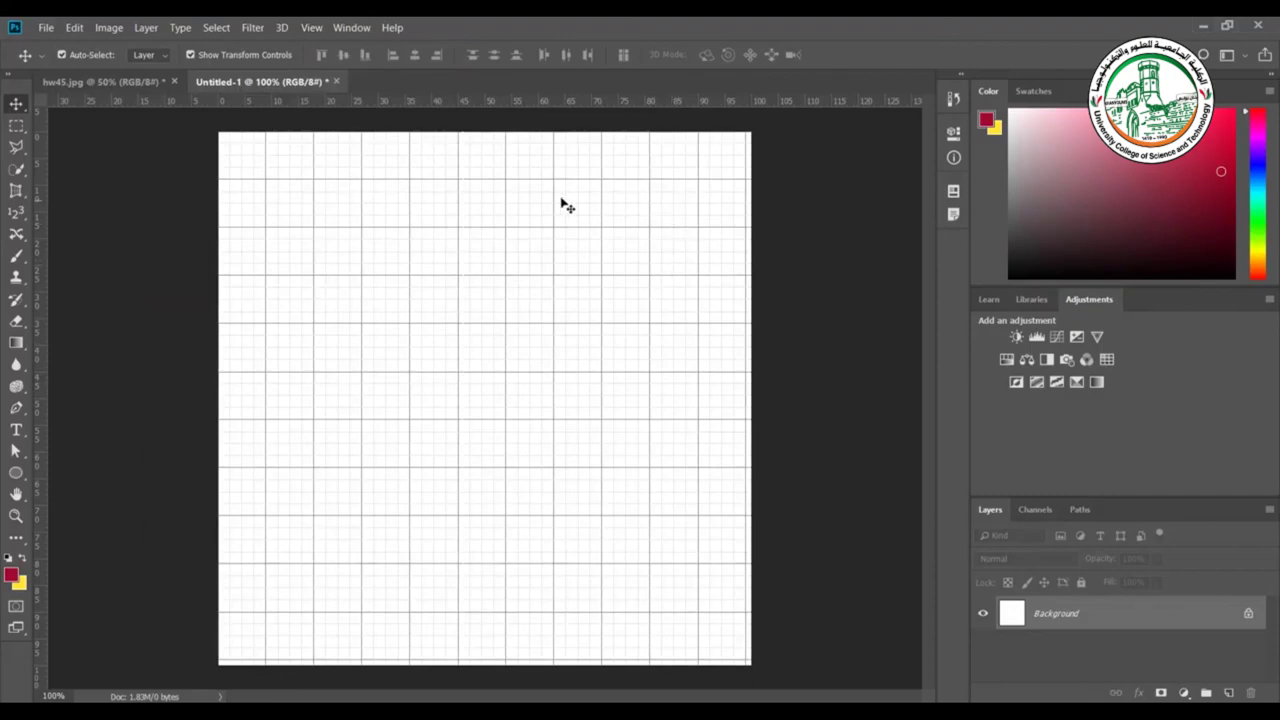